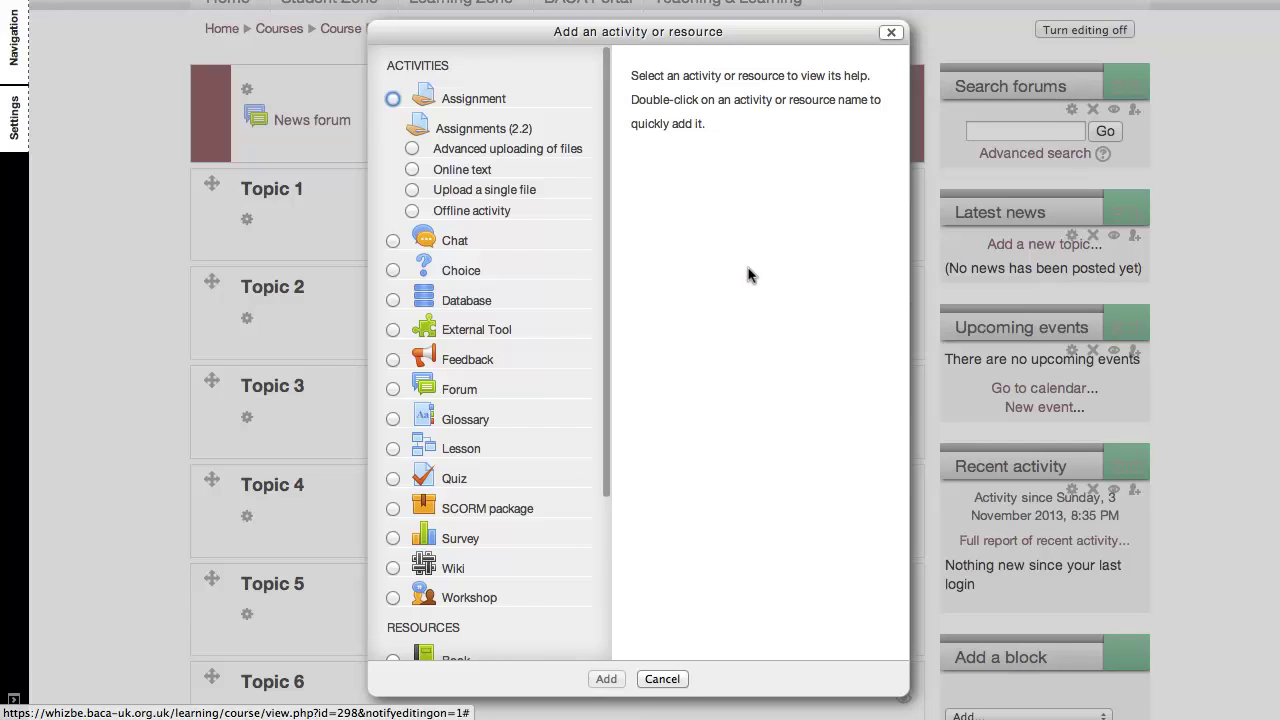
# Add an Assignment activity to Topic 1 of the course.
pyautogui.click(392, 99)
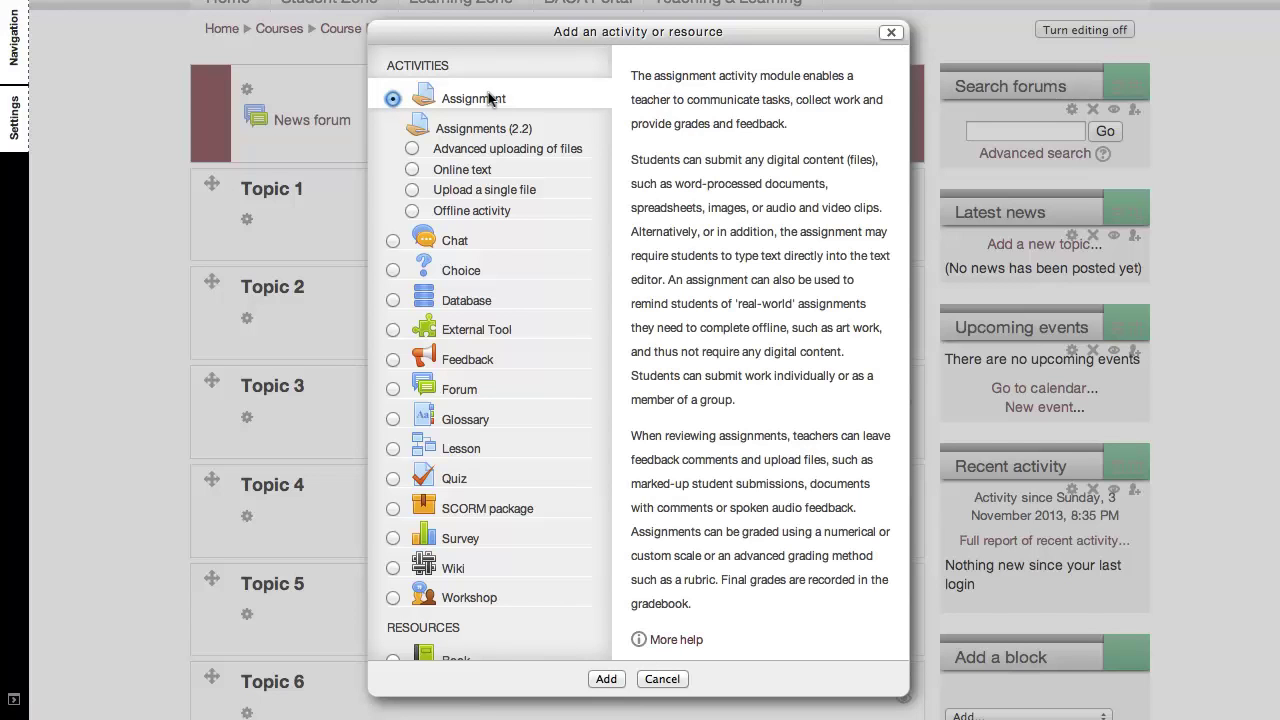
pyautogui.click(603, 679)
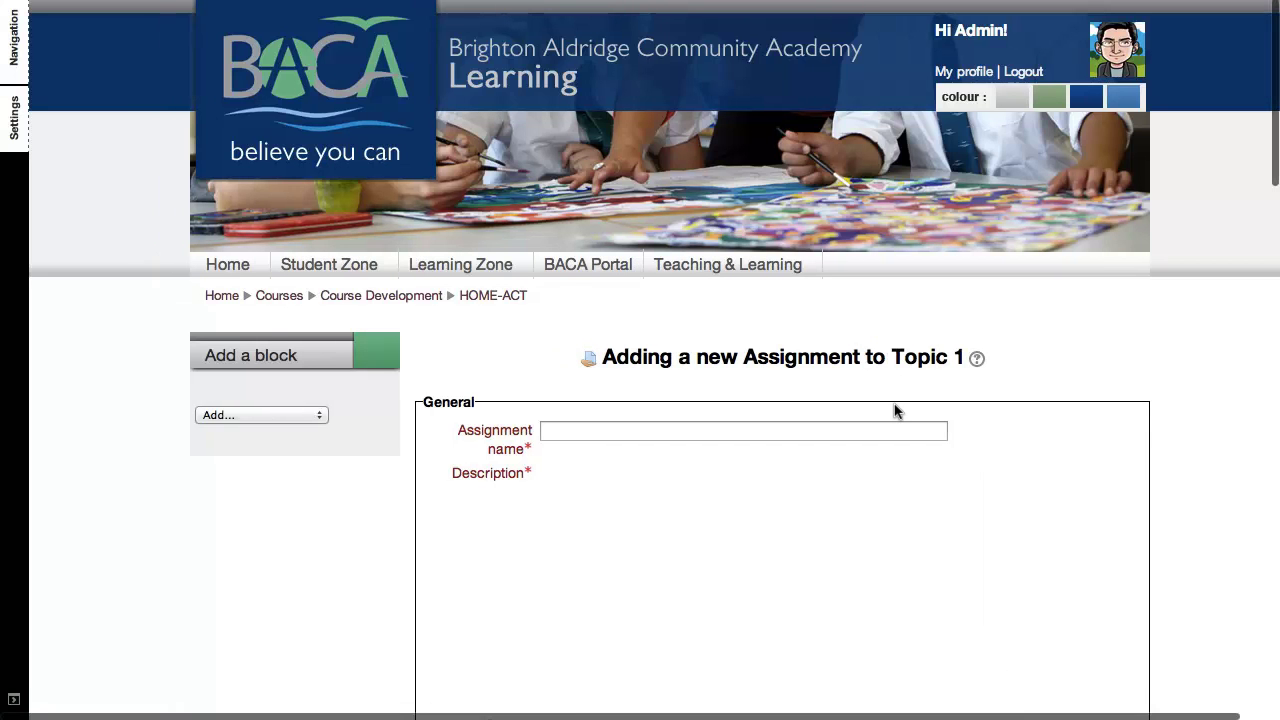
# Name the assignment "IT Homework" and enter the description "Complete the worksheet 1 provided and ...".
pyautogui.scroll(-5, 897, 410)
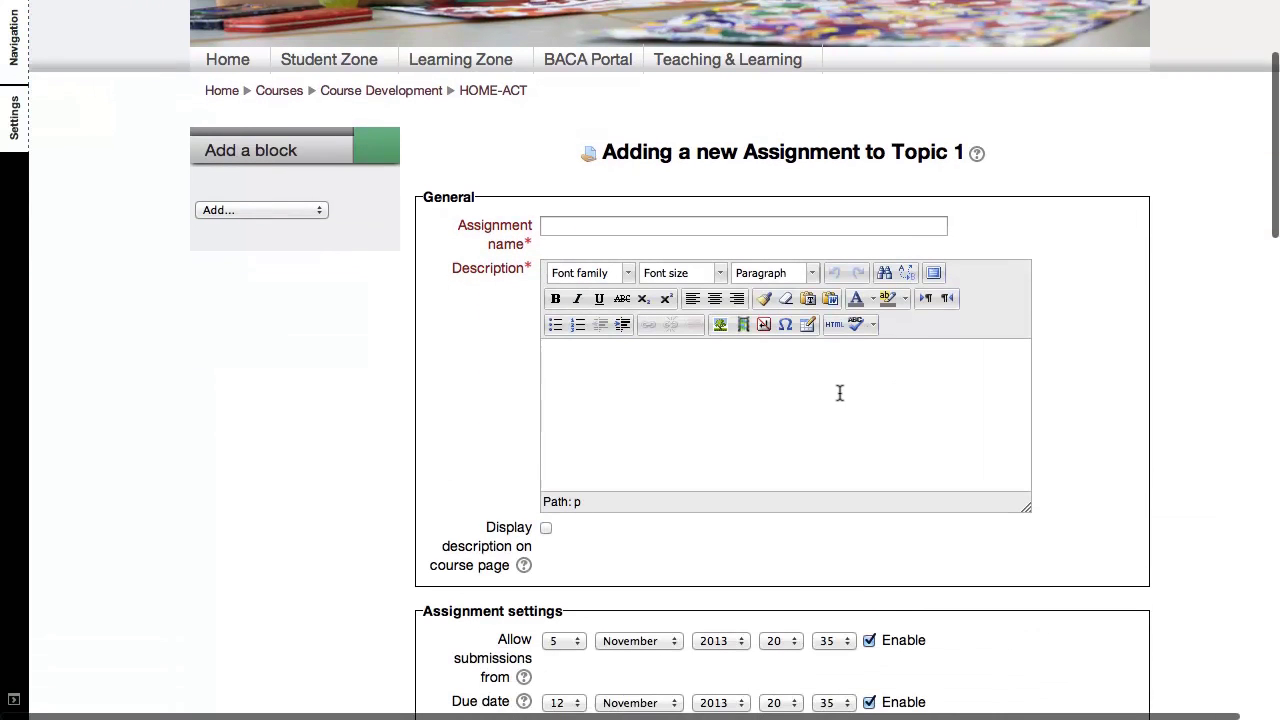
pyautogui.scroll(-2, 842, 393)
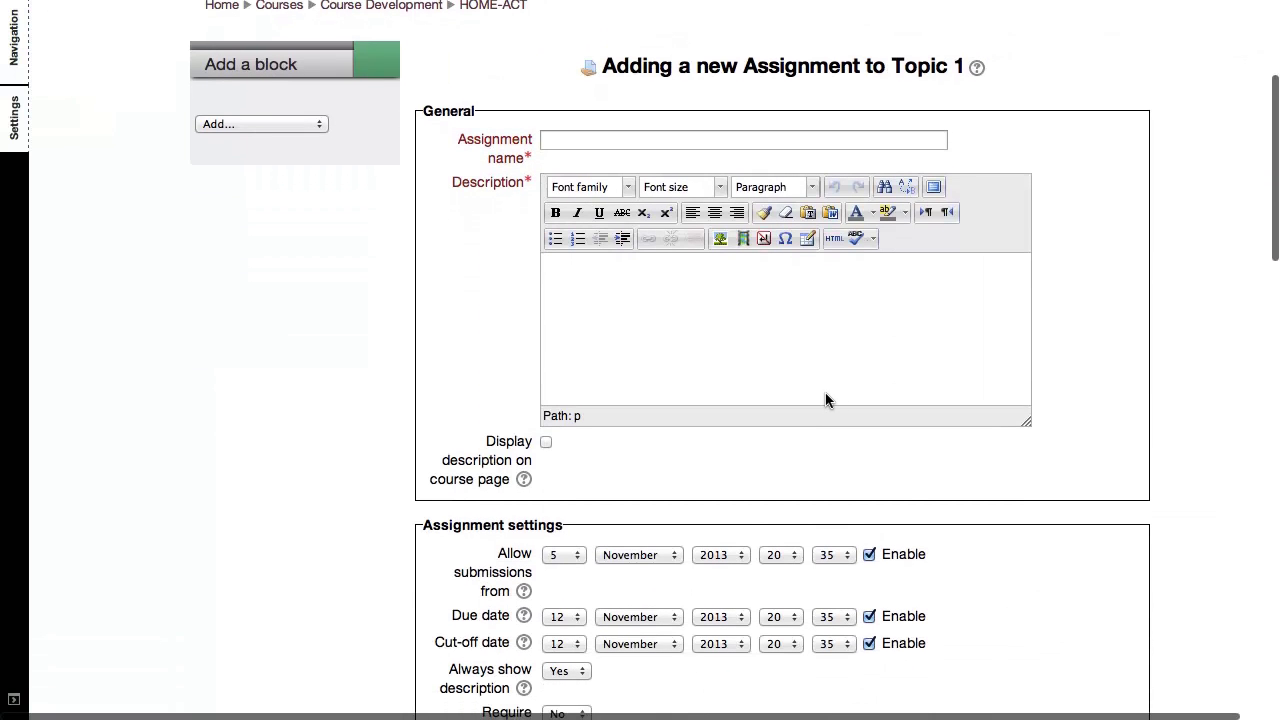
pyautogui.click(612, 138)
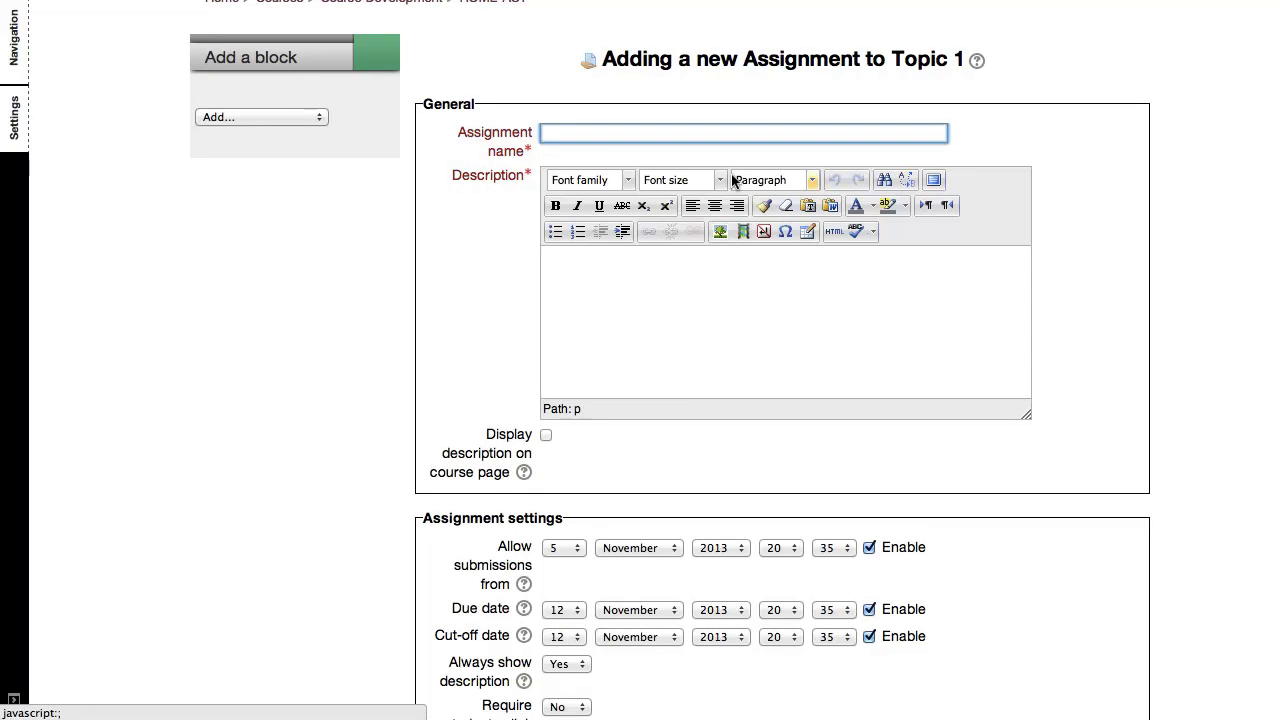
pyautogui.write('IT Homework')
pyautogui.press('Tab')
pyautogui.write('Complete the')
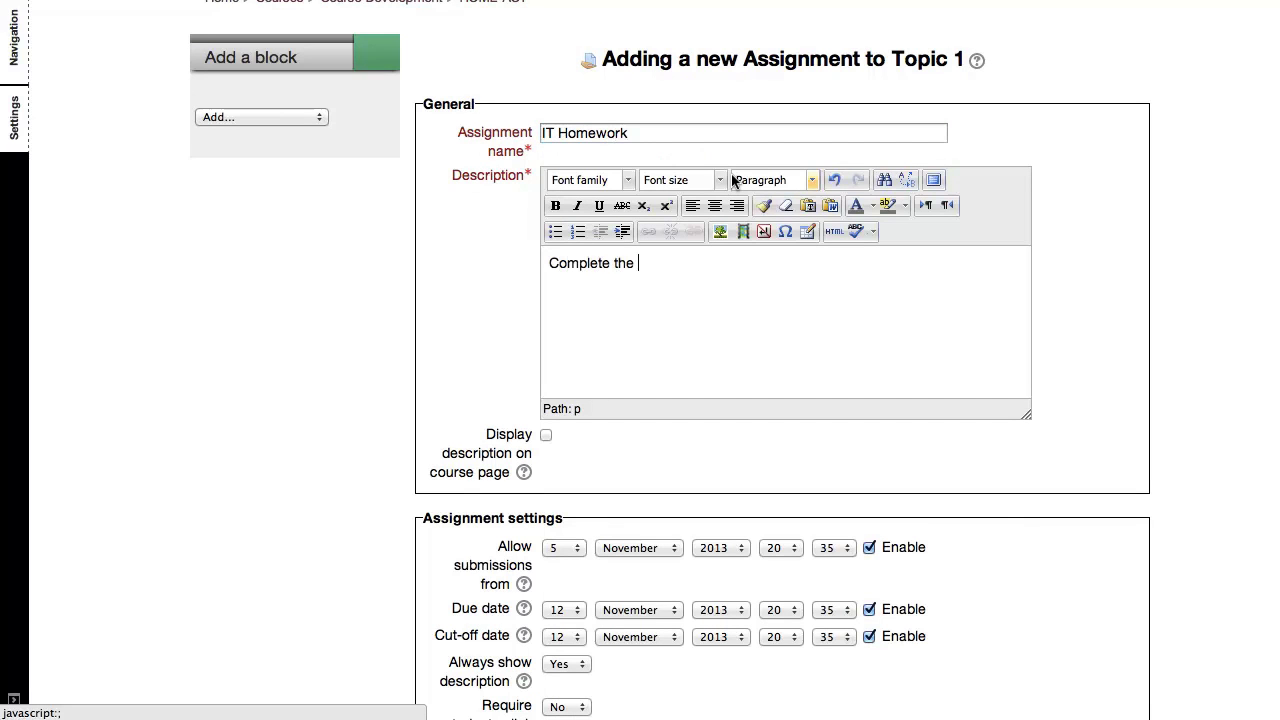
pyautogui.write(' worksheet 1 provided and ...')
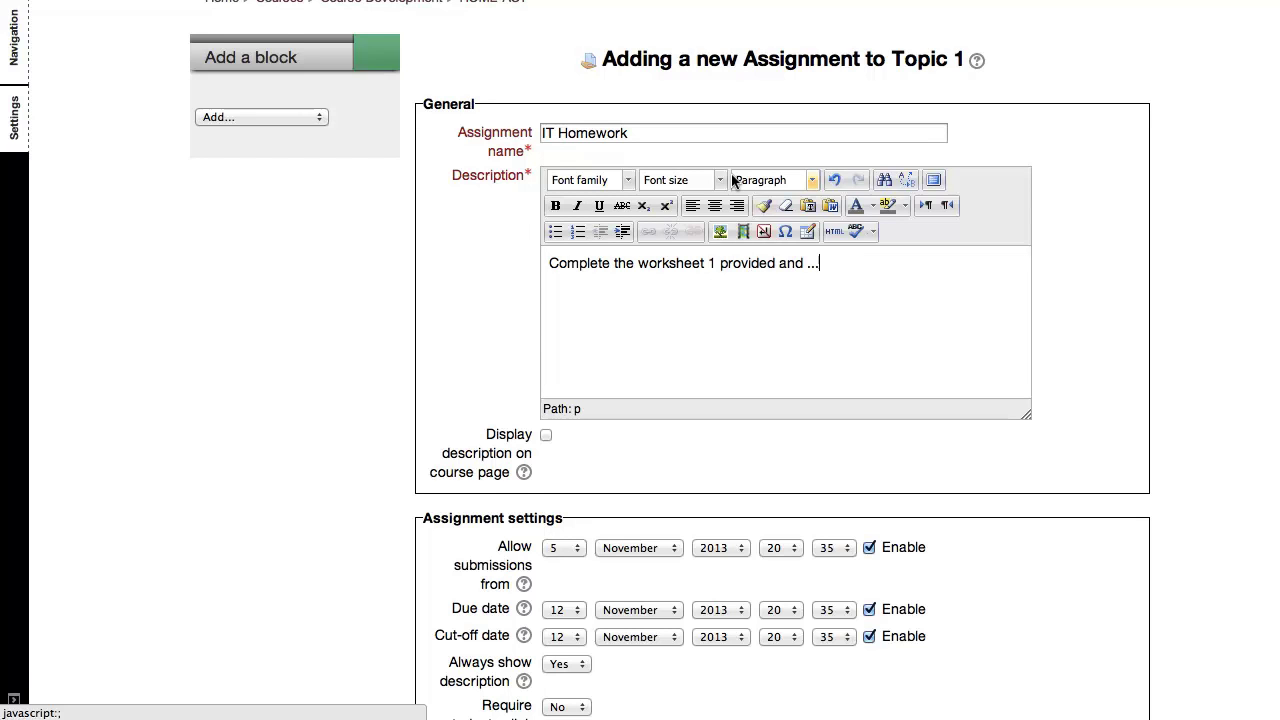
# Review the Assignment settings, from the submission dates and grader notifications through group submission to the blind marking choices.
pyautogui.scroll(-5, 543, 234)
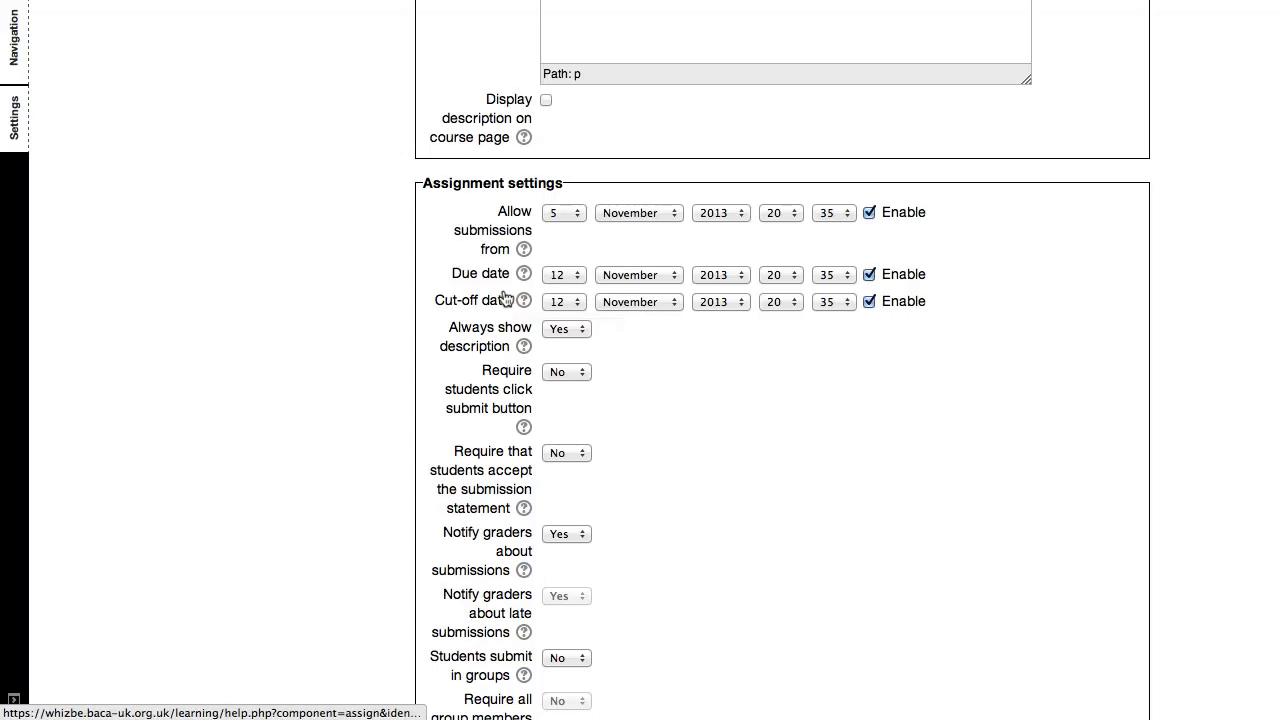
pyautogui.scroll(-2, 612, 309)
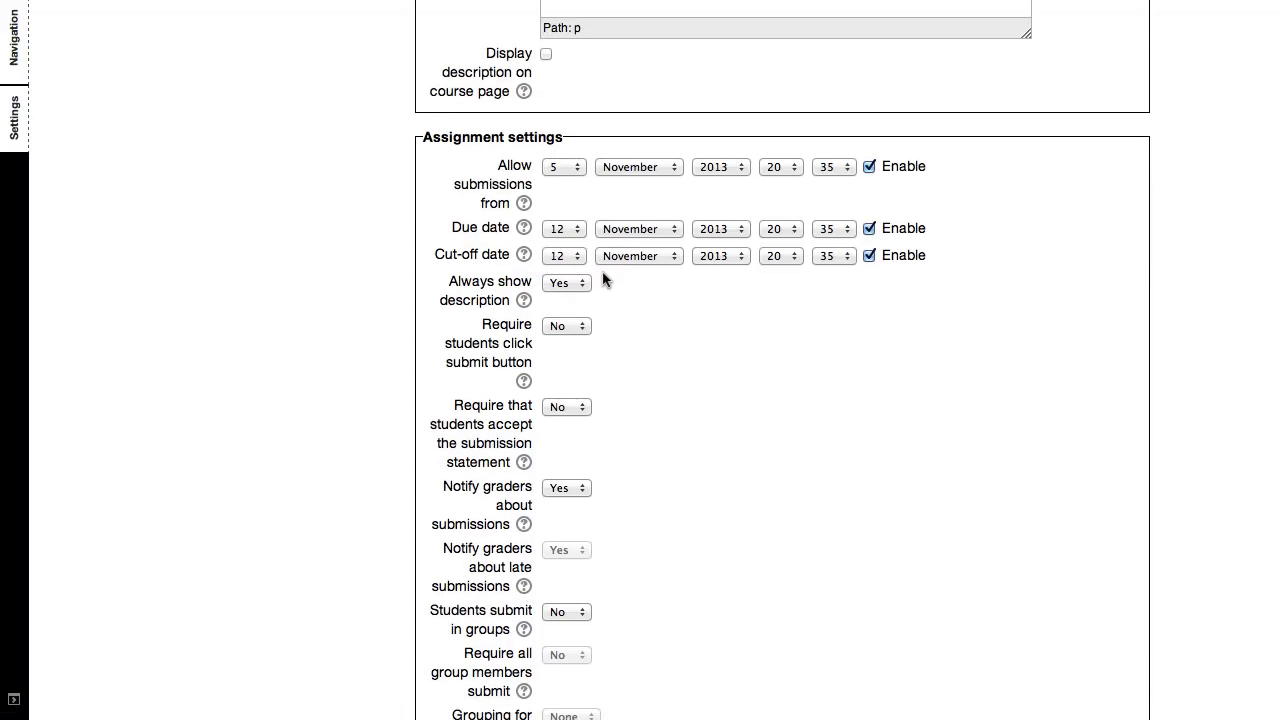
pyautogui.scroll(-2, 601, 280)
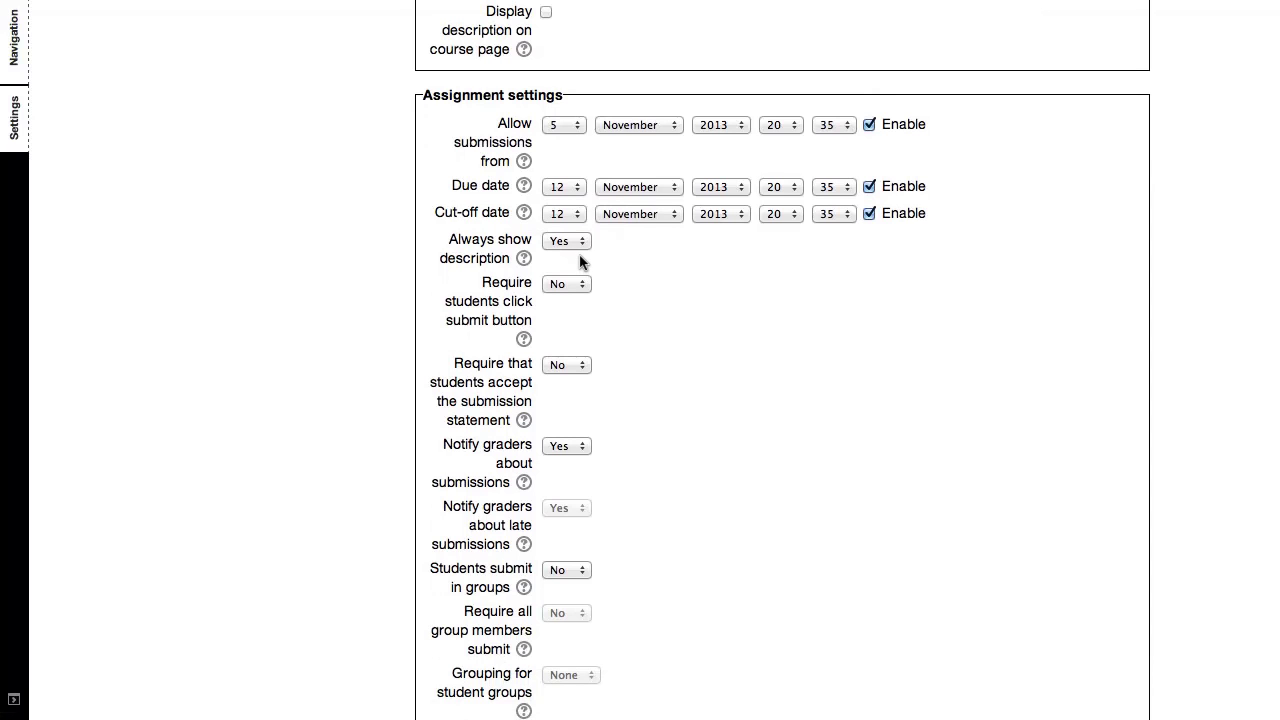
pyautogui.scroll(-1, 579, 256)
pyautogui.scroll(-2, 579, 258)
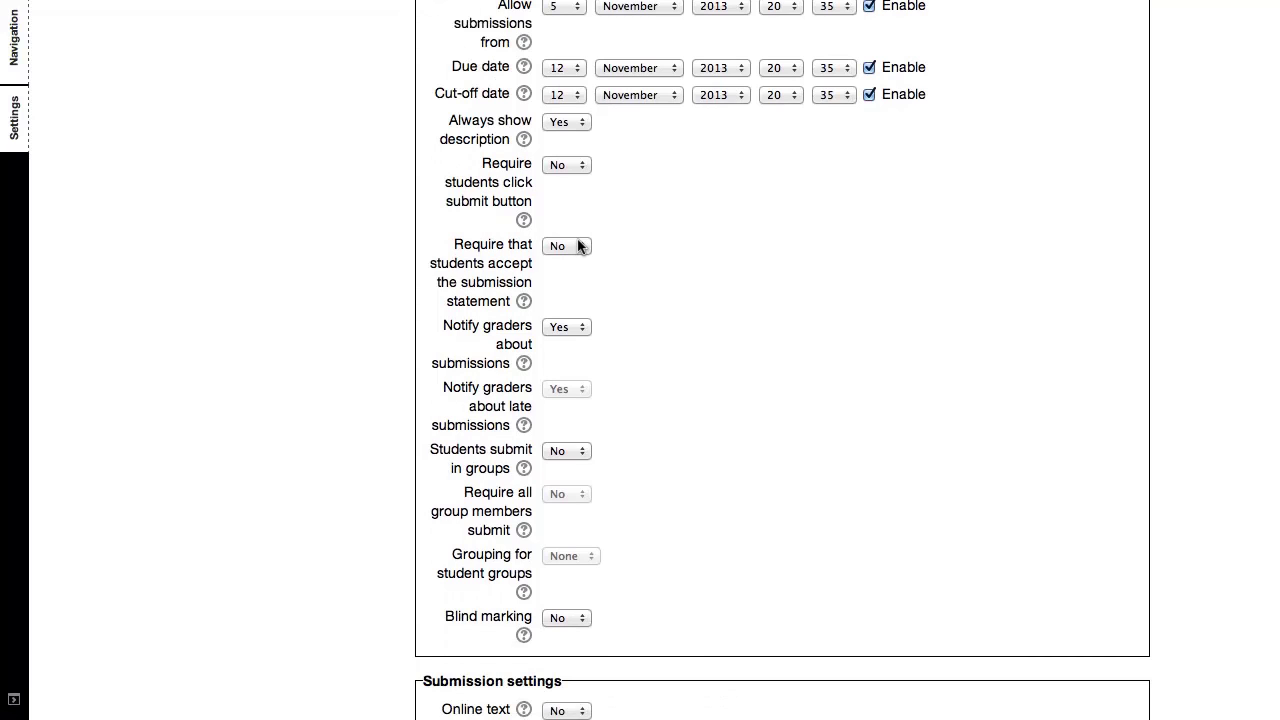
pyautogui.click(579, 246)
pyautogui.scroll(-2, 500, 245)
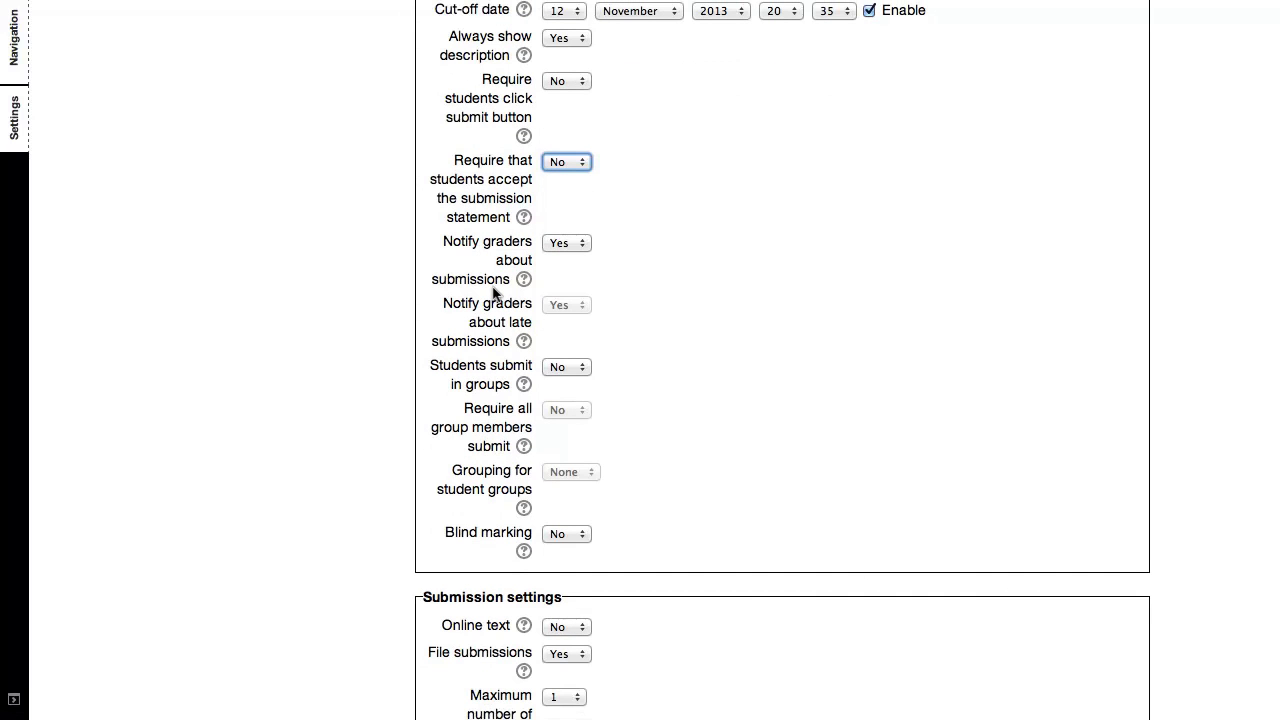
pyautogui.scroll(-2, 498, 292)
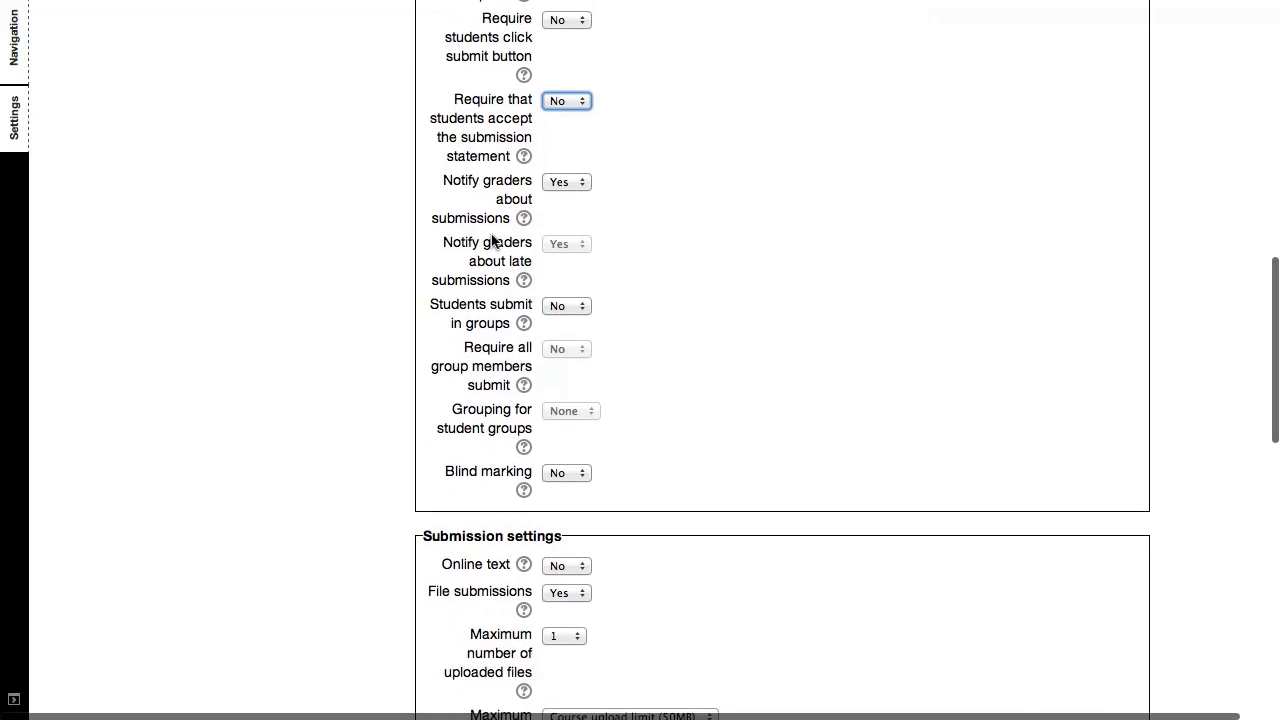
pyautogui.scroll(-1, 512, 245)
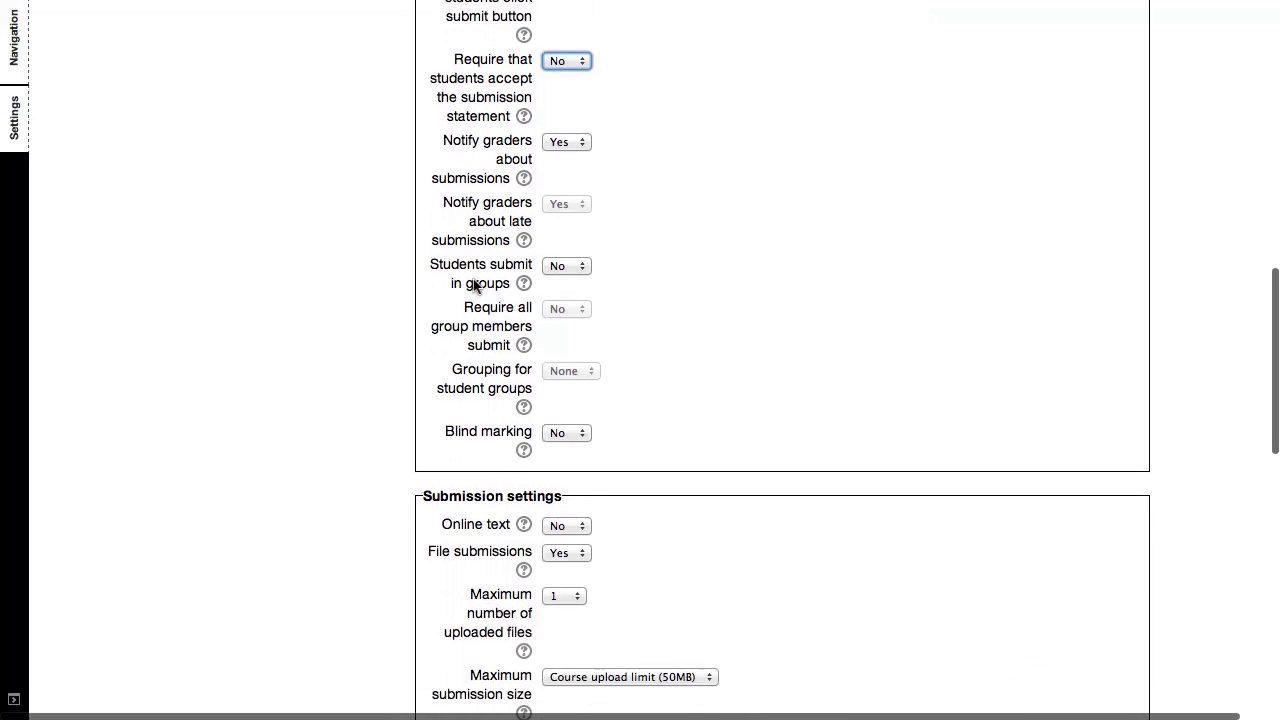
pyautogui.scroll(-1, 474, 276)
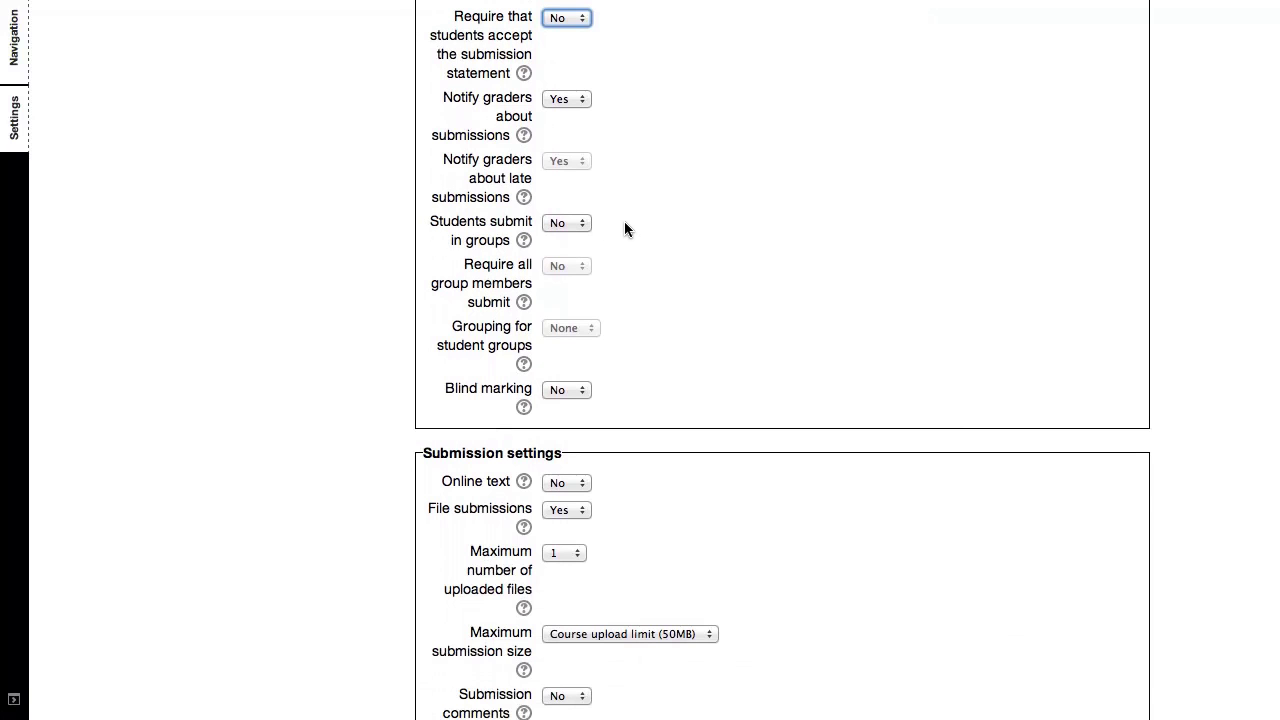
pyautogui.scroll(-2, 620, 221)
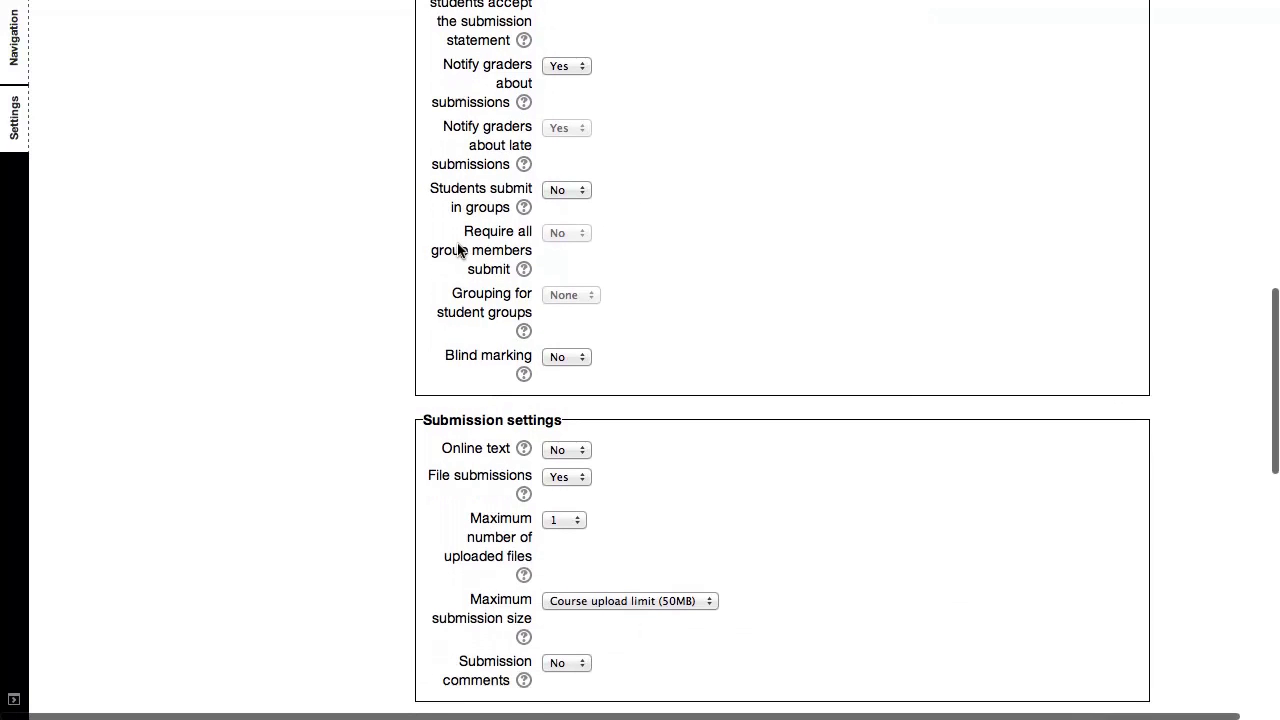
pyautogui.scroll(-2, 471, 252)
pyautogui.scroll(-1, 511, 254)
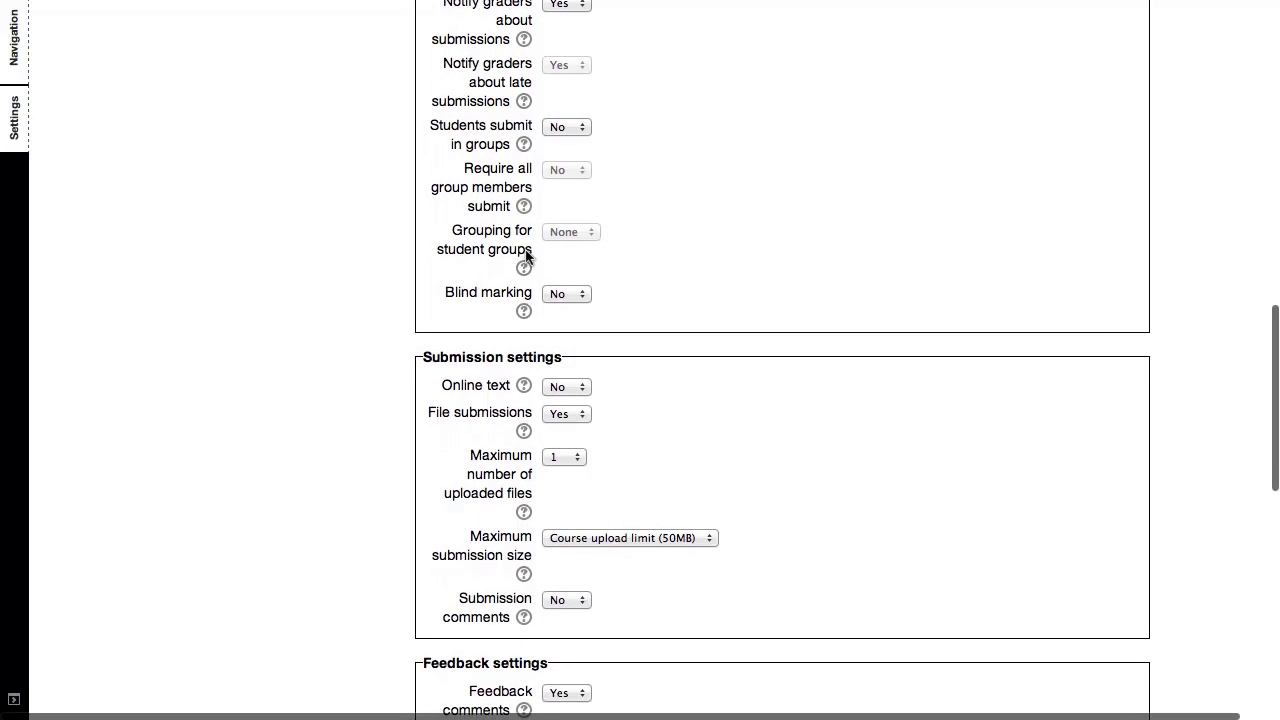
pyautogui.click(574, 291)
pyautogui.click(665, 284)
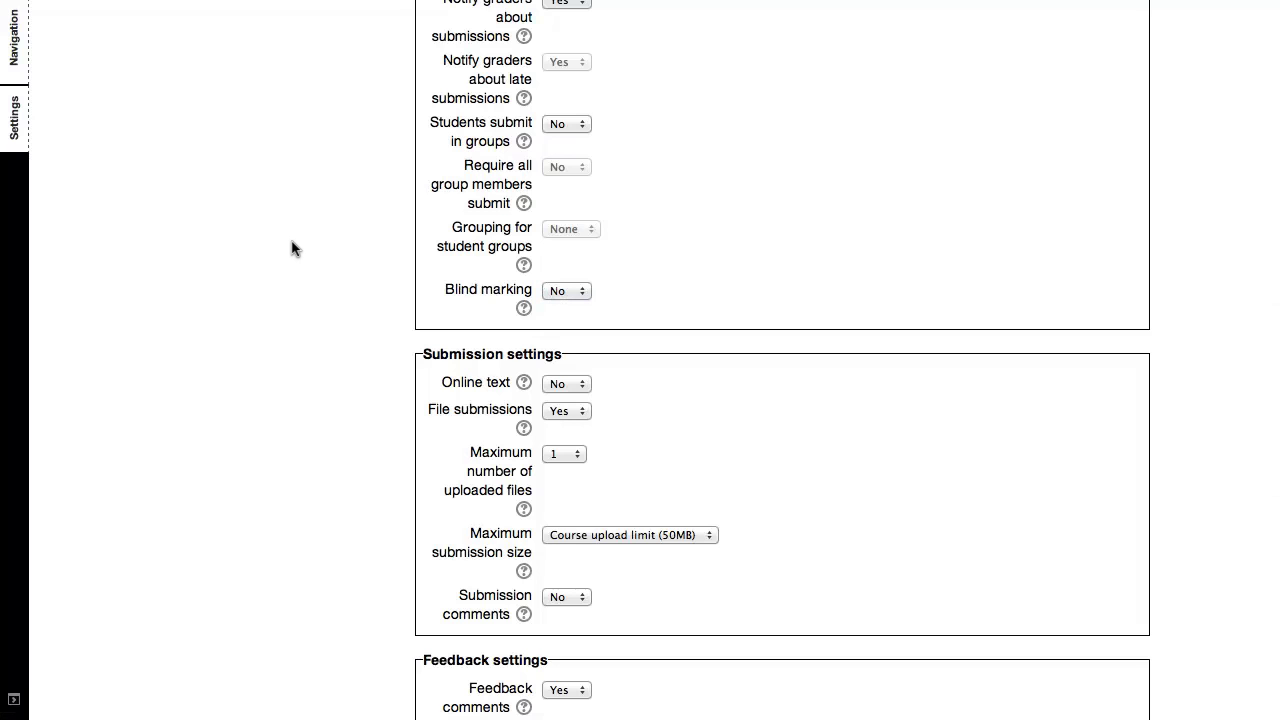
# Examine the Submission settings choices for online text, file submissions and the maximum number of uploaded files.
pyautogui.scroll(-1, 288, 248)
pyautogui.scroll(-3, 284, 248)
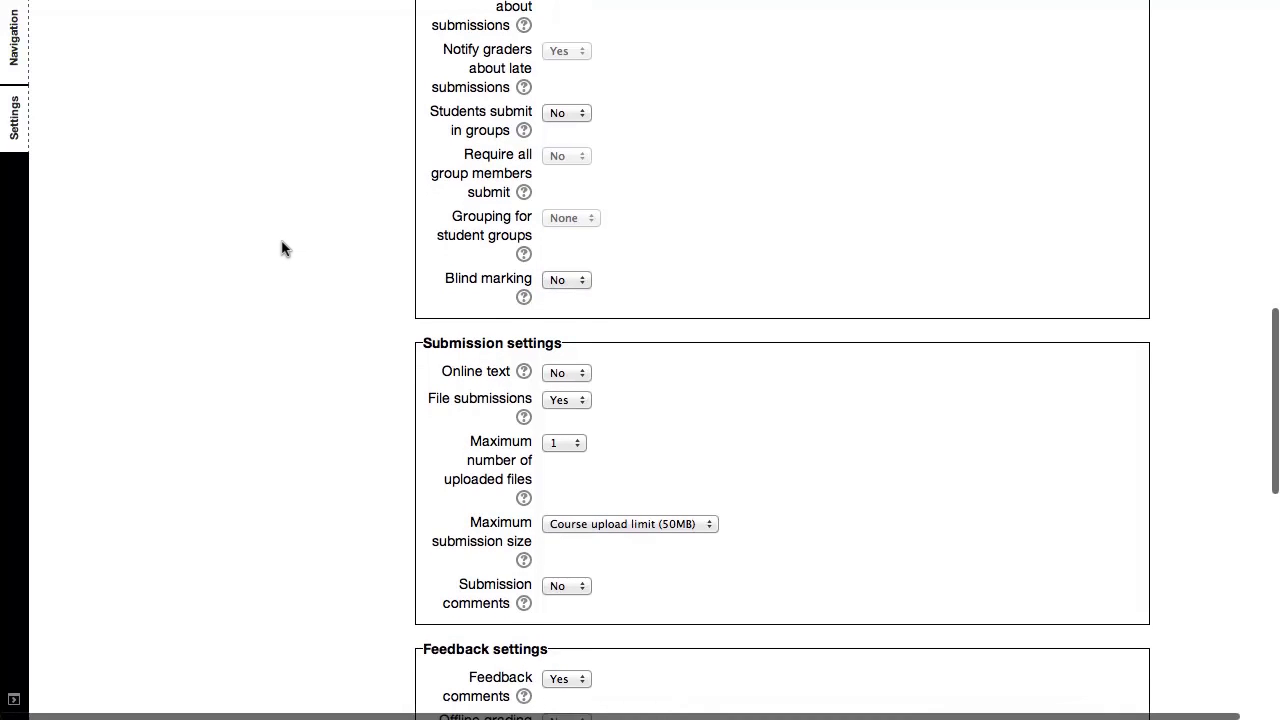
pyautogui.scroll(-1, 279, 248)
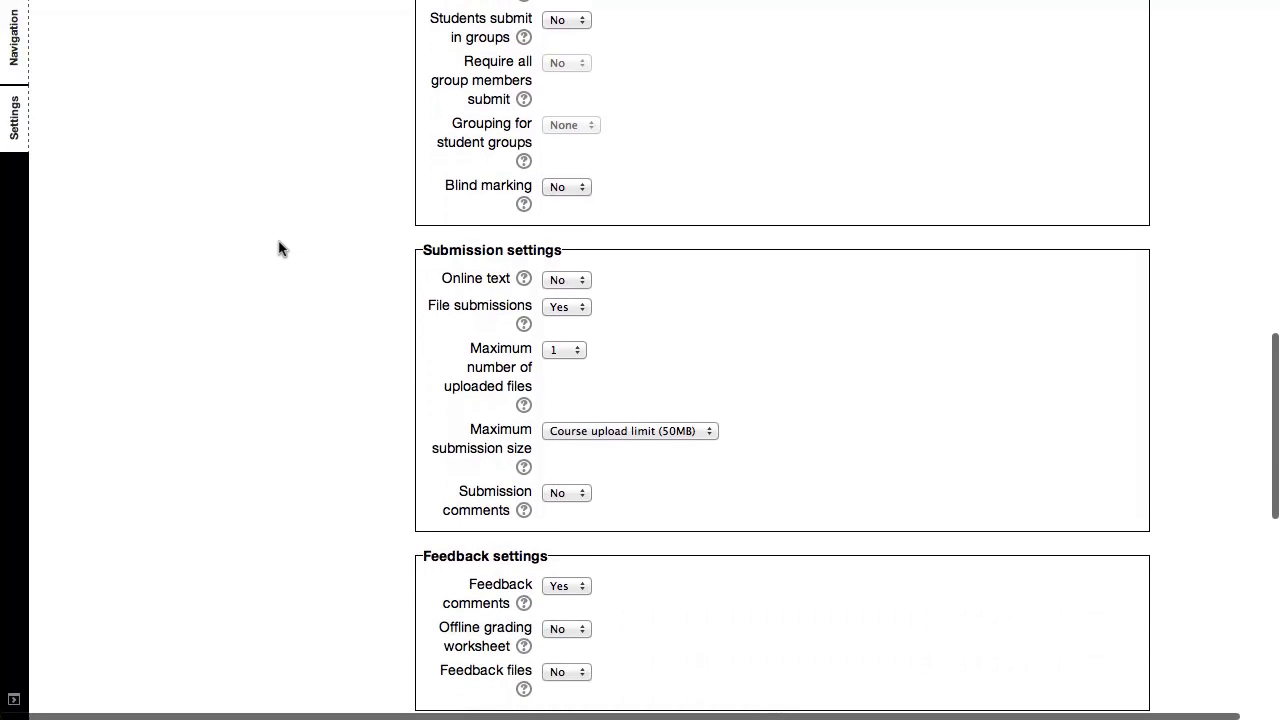
pyautogui.scroll(-2, 296, 260)
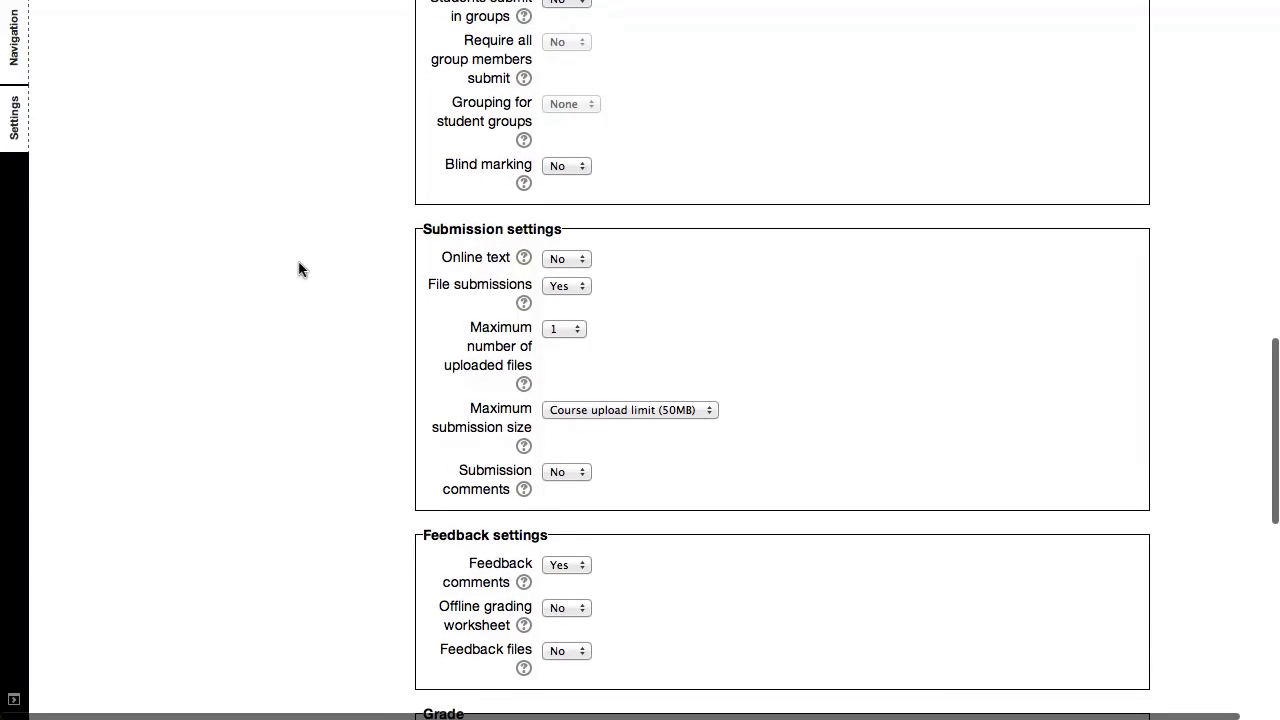
pyautogui.scroll(-2, 307, 256)
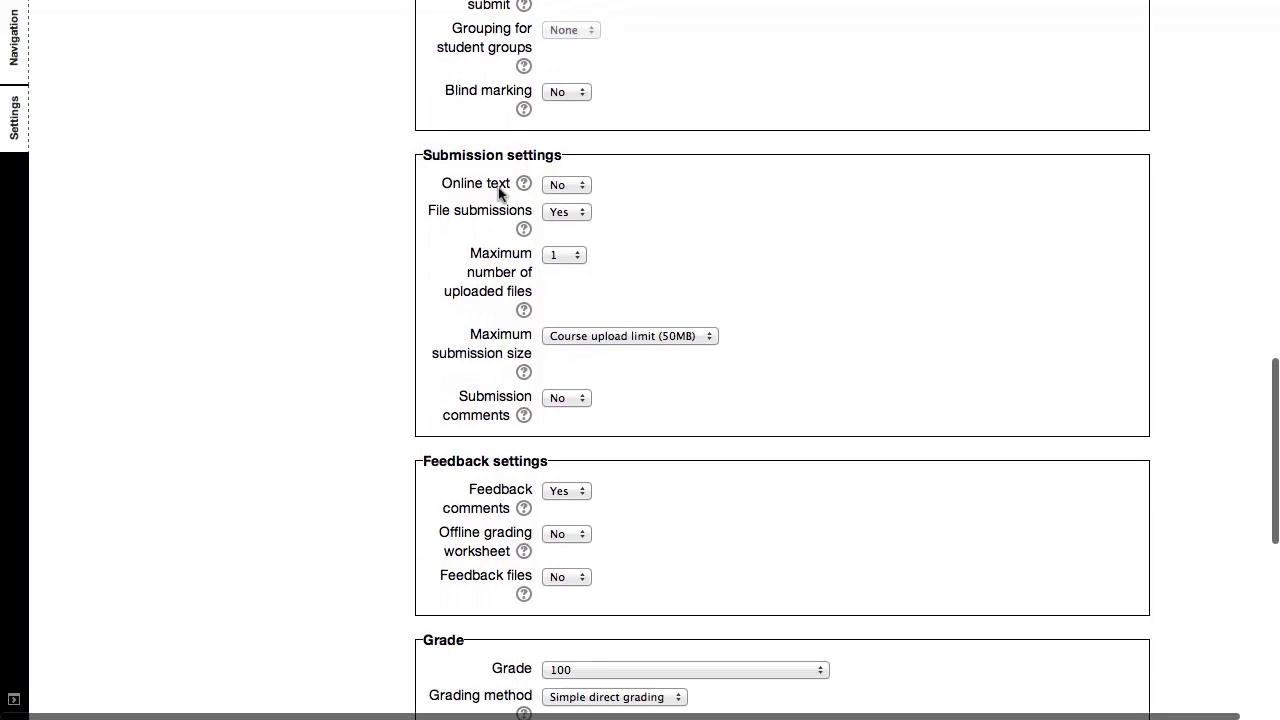
pyautogui.click(558, 184)
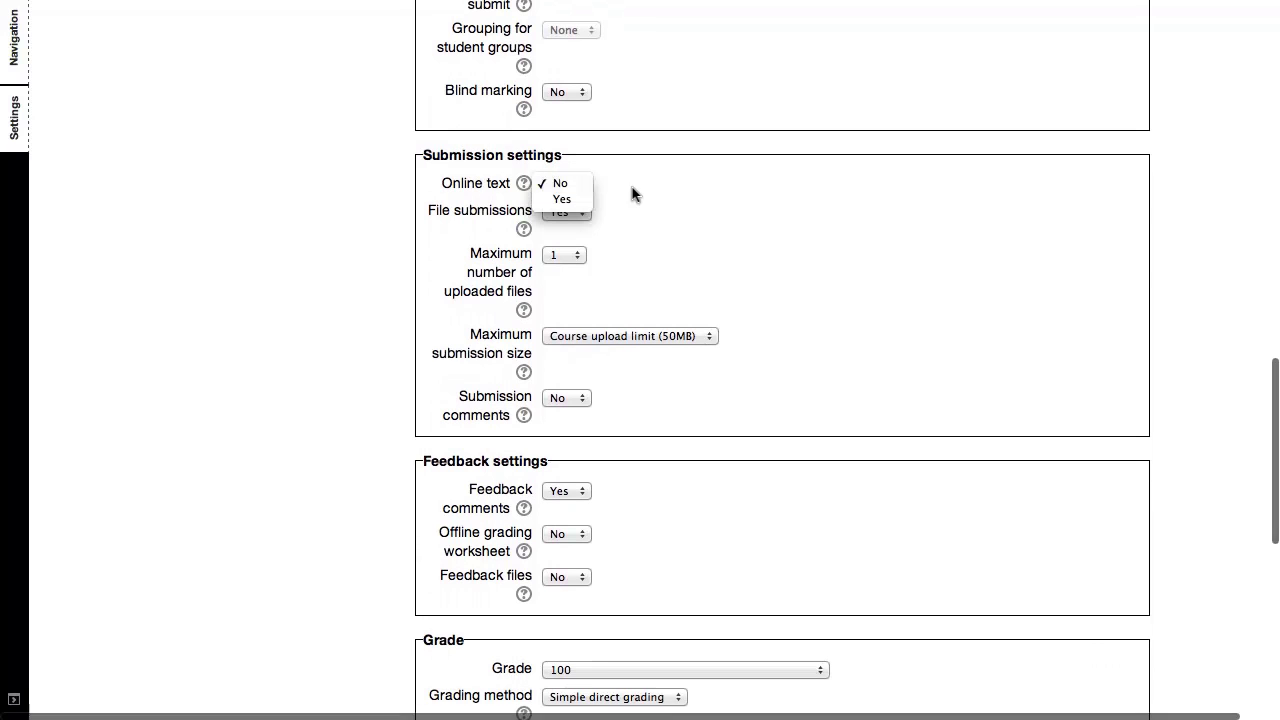
pyautogui.click(567, 201)
pyautogui.click(569, 212)
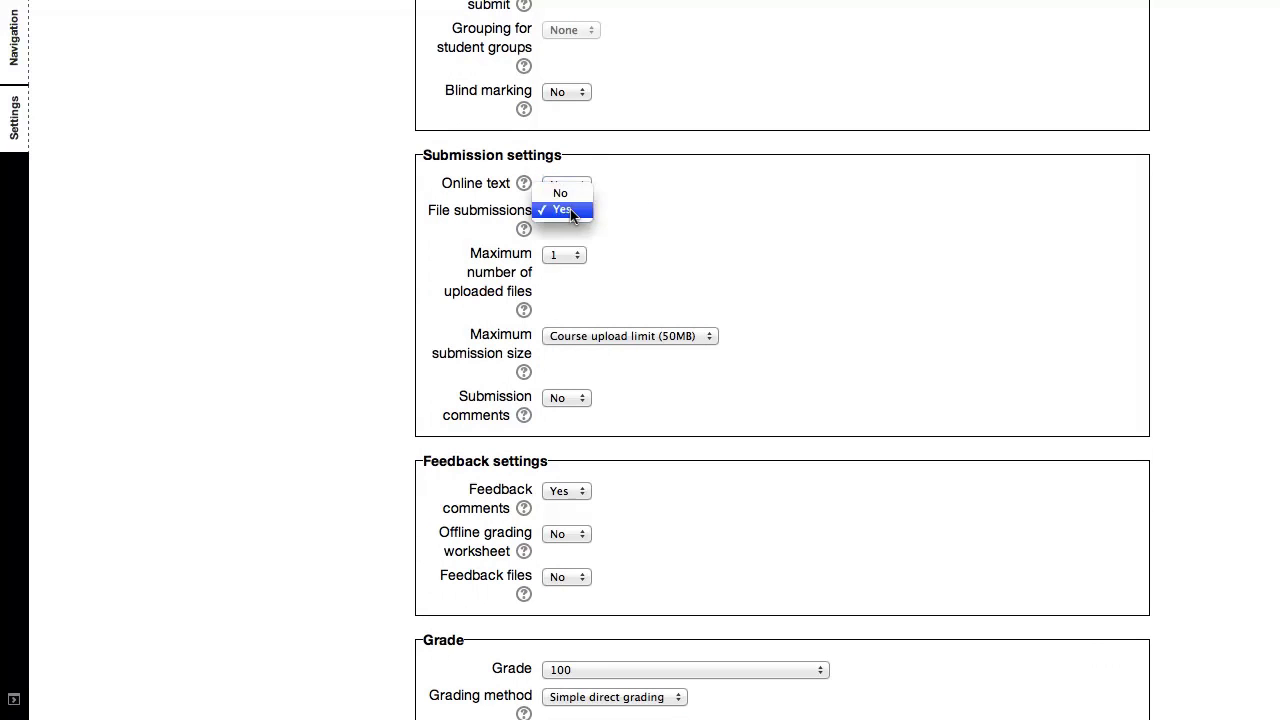
pyautogui.click(553, 210)
pyautogui.click(574, 257)
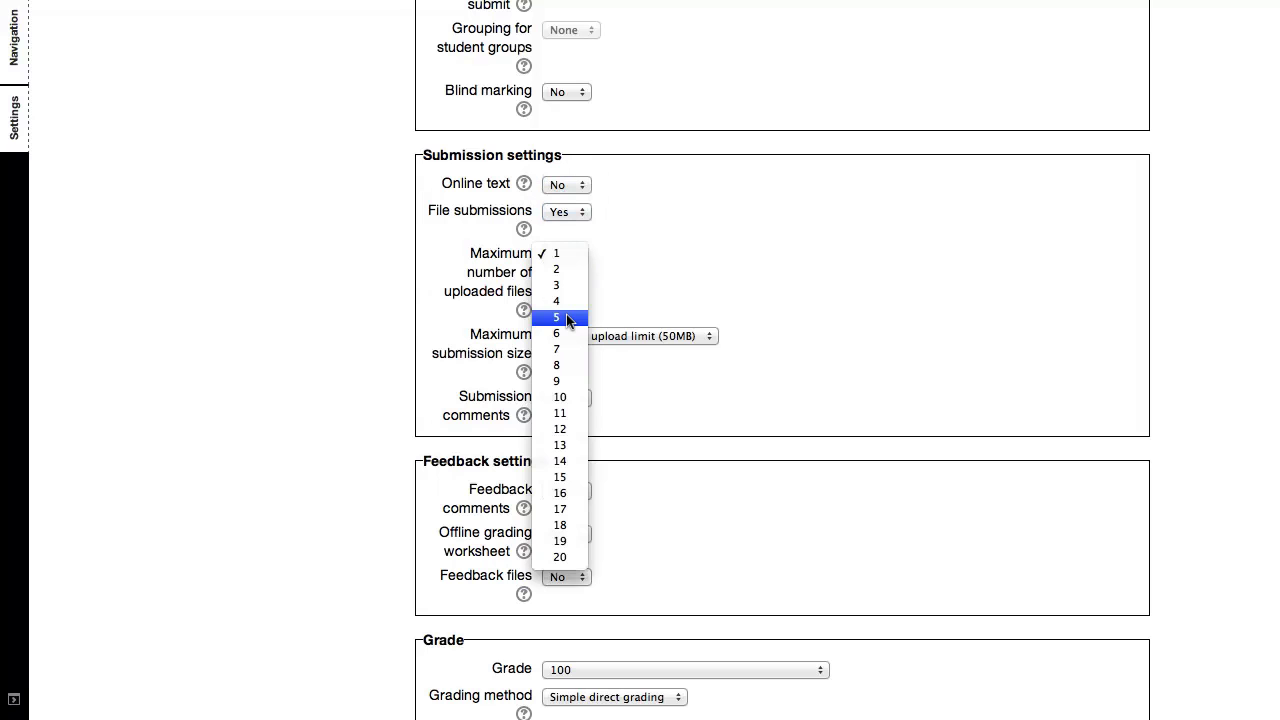
pyautogui.click(634, 286)
# Examine the available maximum submission sizes and the submission comments choices.
pyautogui.scroll(-2, 650, 271)
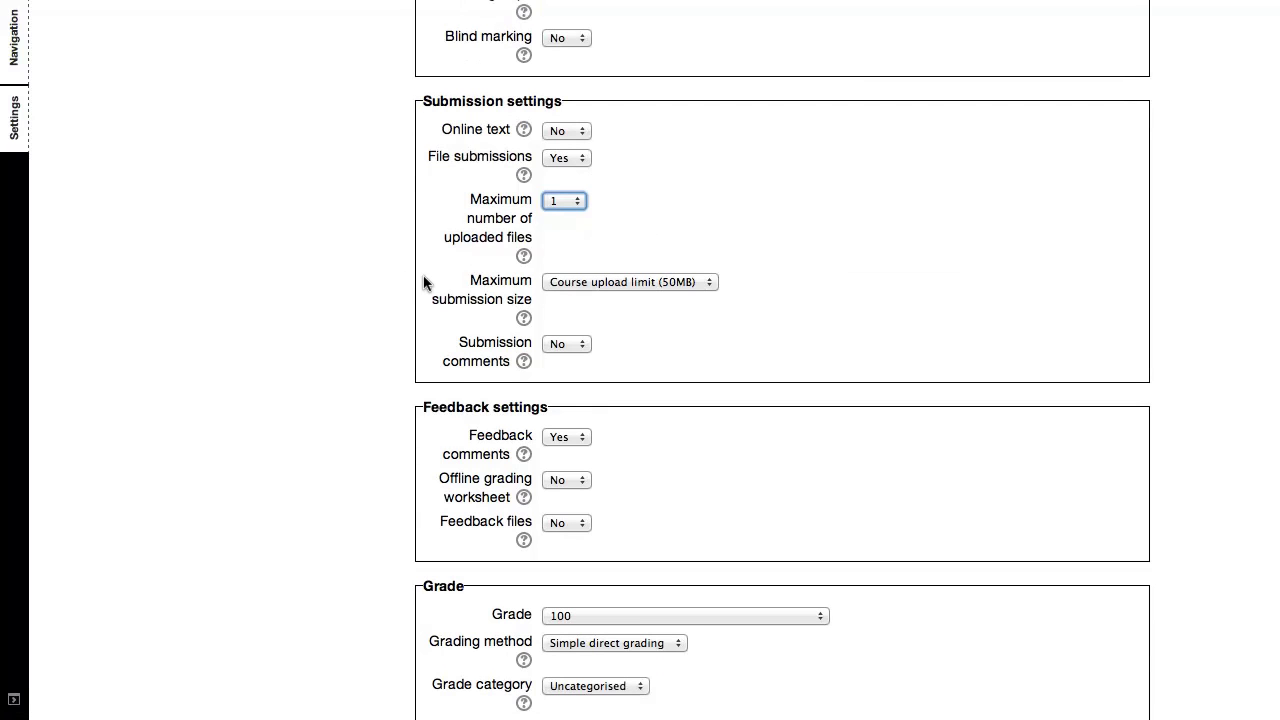
pyautogui.scroll(-2, 423, 277)
pyautogui.click(645, 214)
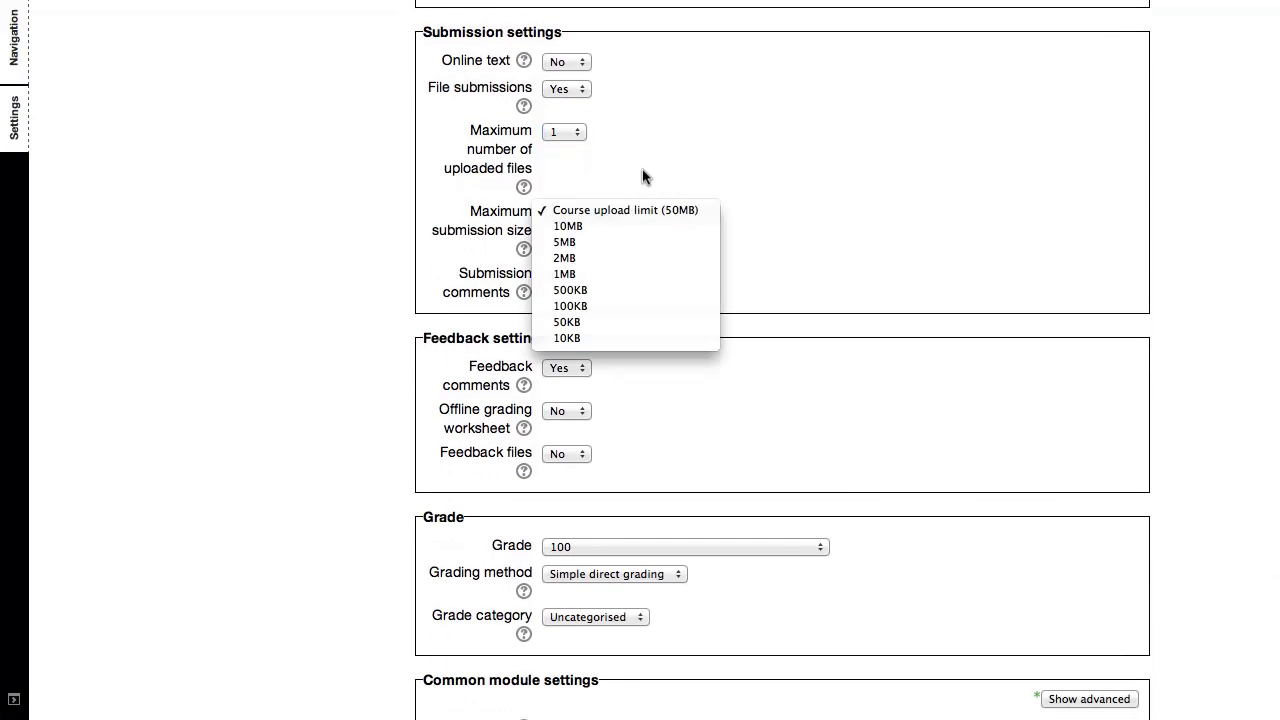
pyautogui.click(642, 170)
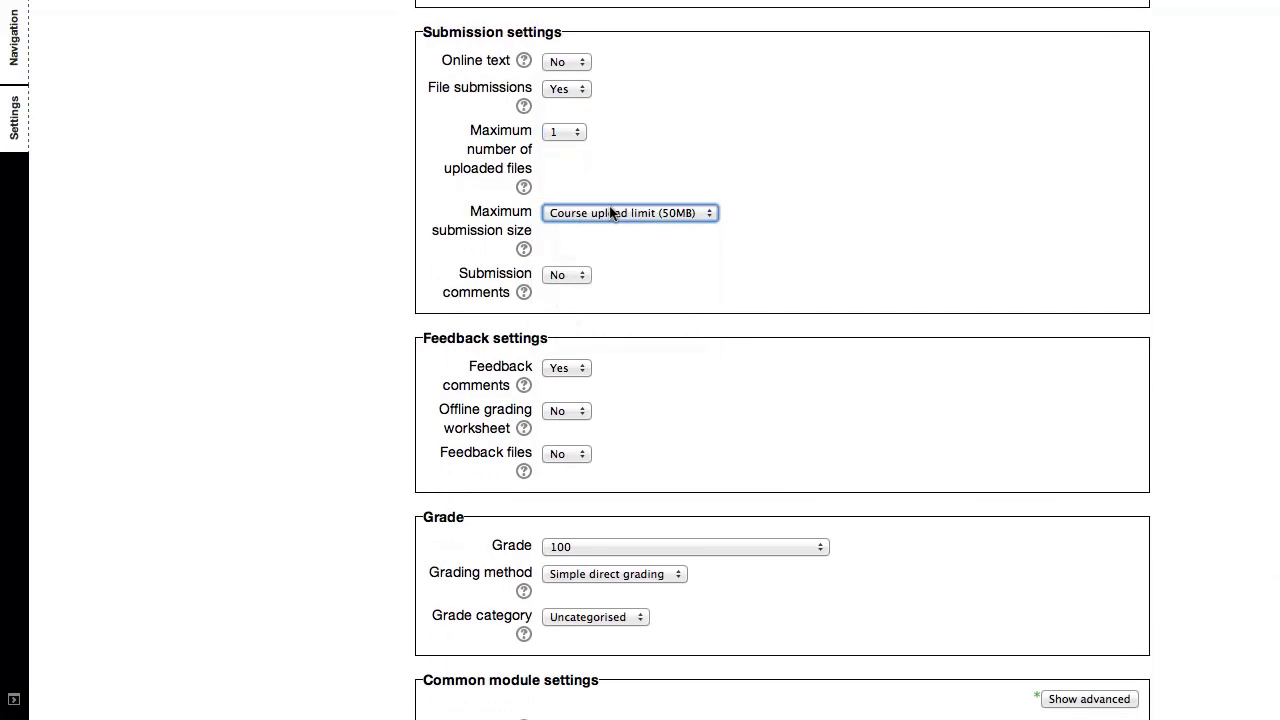
pyautogui.click(614, 212)
pyautogui.click(784, 220)
pyautogui.click(578, 276)
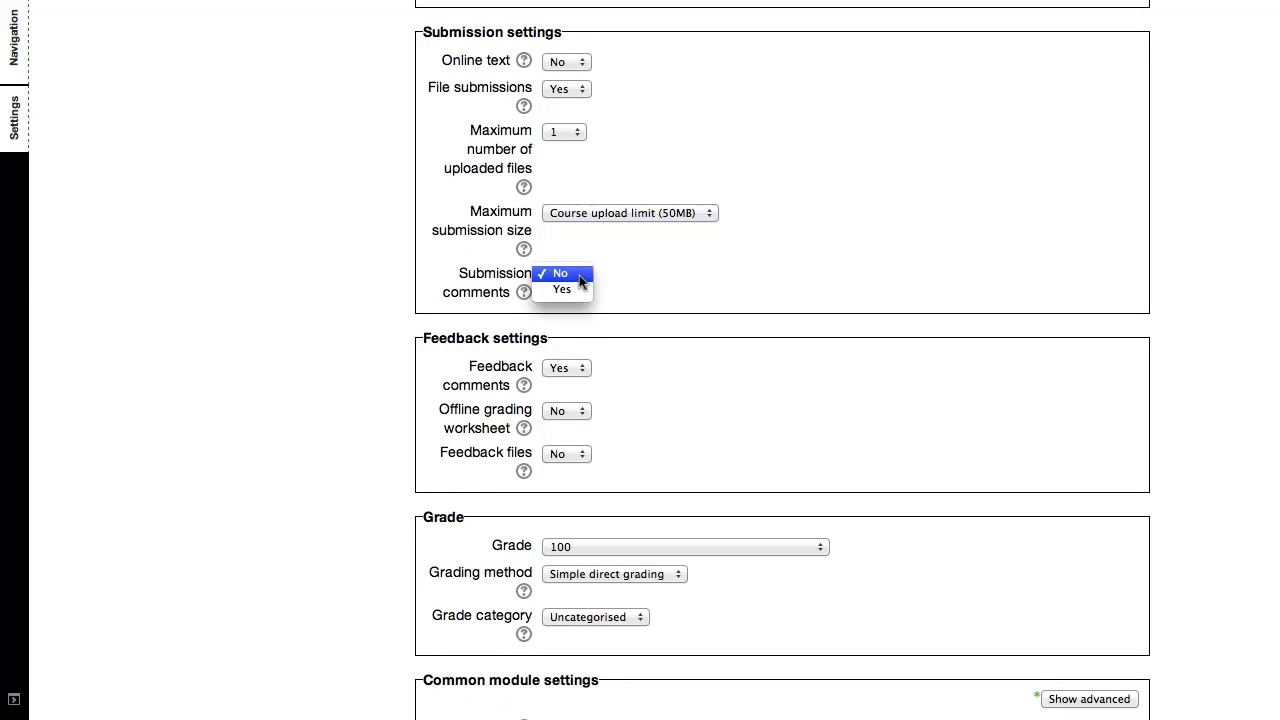
pyautogui.click(560, 273)
# Review the Feedback settings and check the choices for feedback files.
pyautogui.scroll(-3, 578, 205)
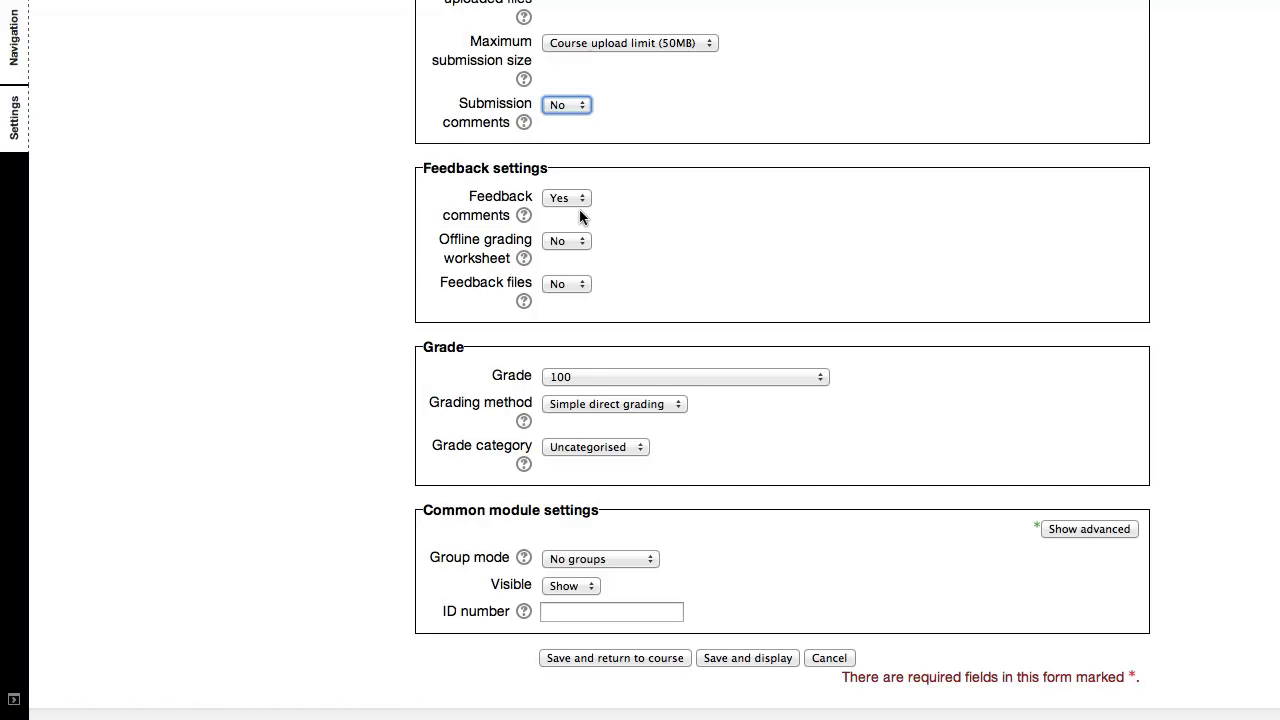
pyautogui.scroll(-2, 580, 218)
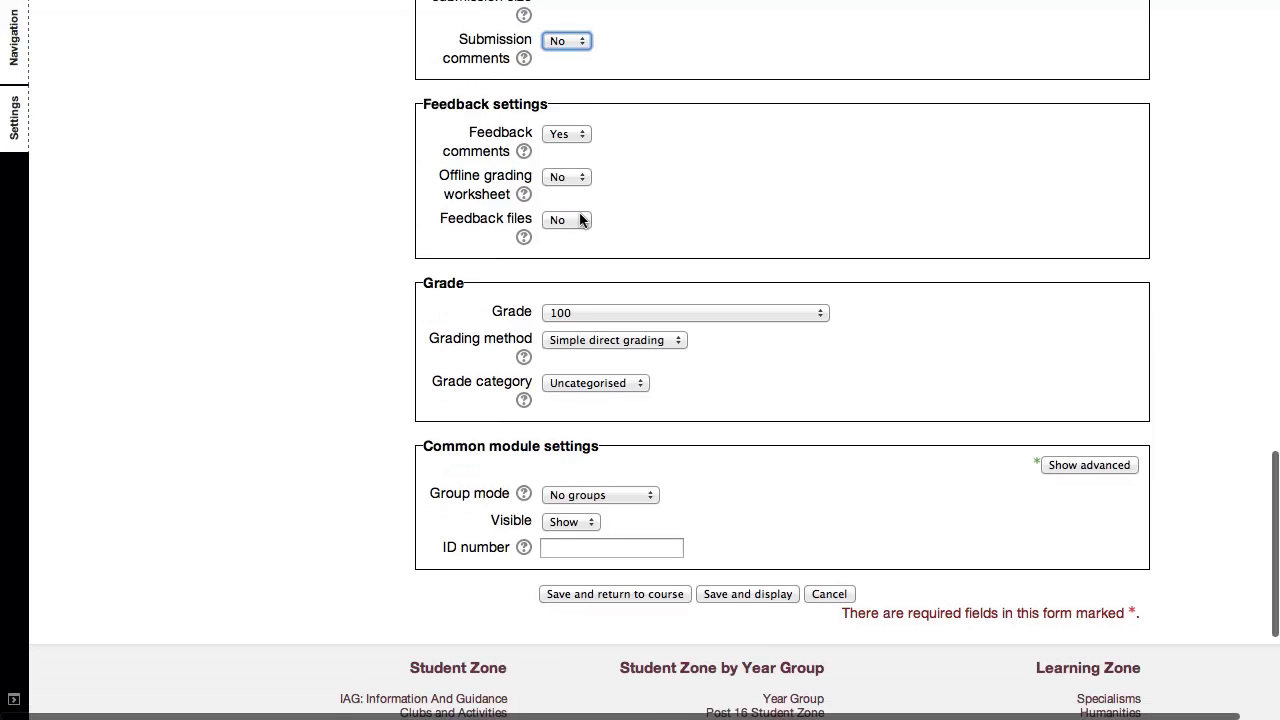
pyautogui.click(580, 219)
pyautogui.click(650, 207)
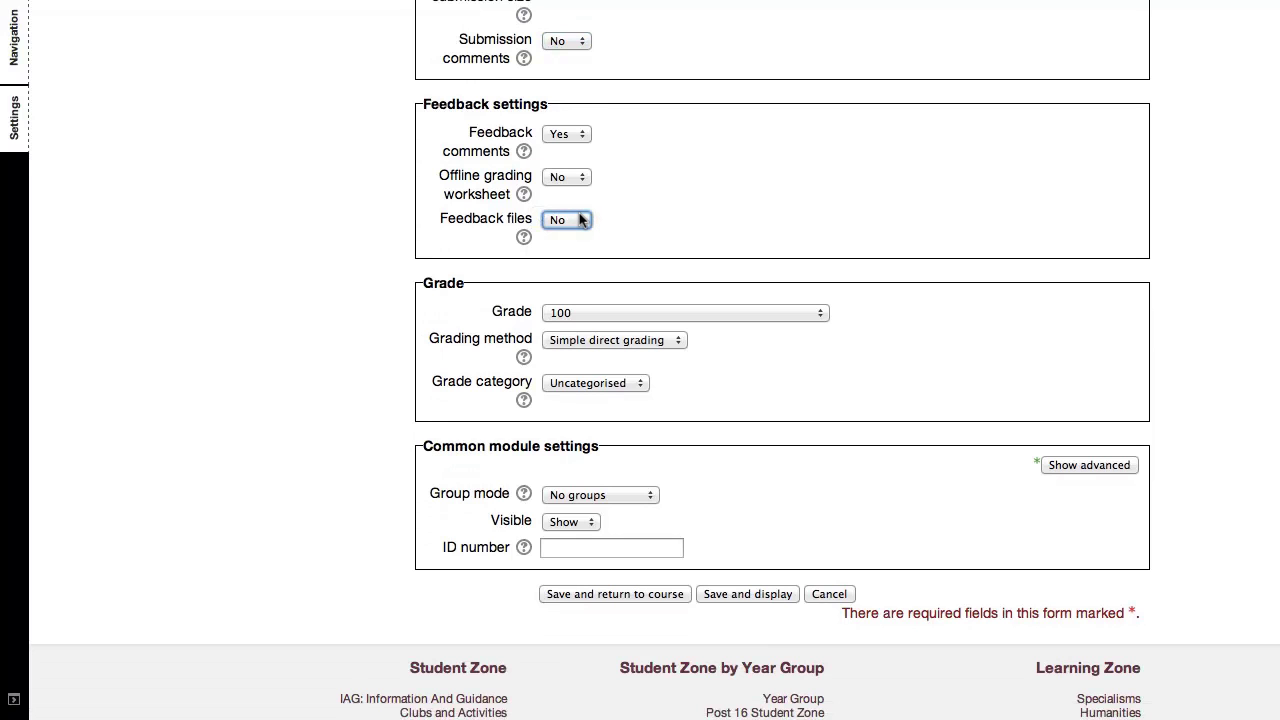
pyautogui.click(669, 217)
# Examine the Grade settings choices for the grade scale, grading method and grade category.
pyautogui.scroll(-2, 669, 217)
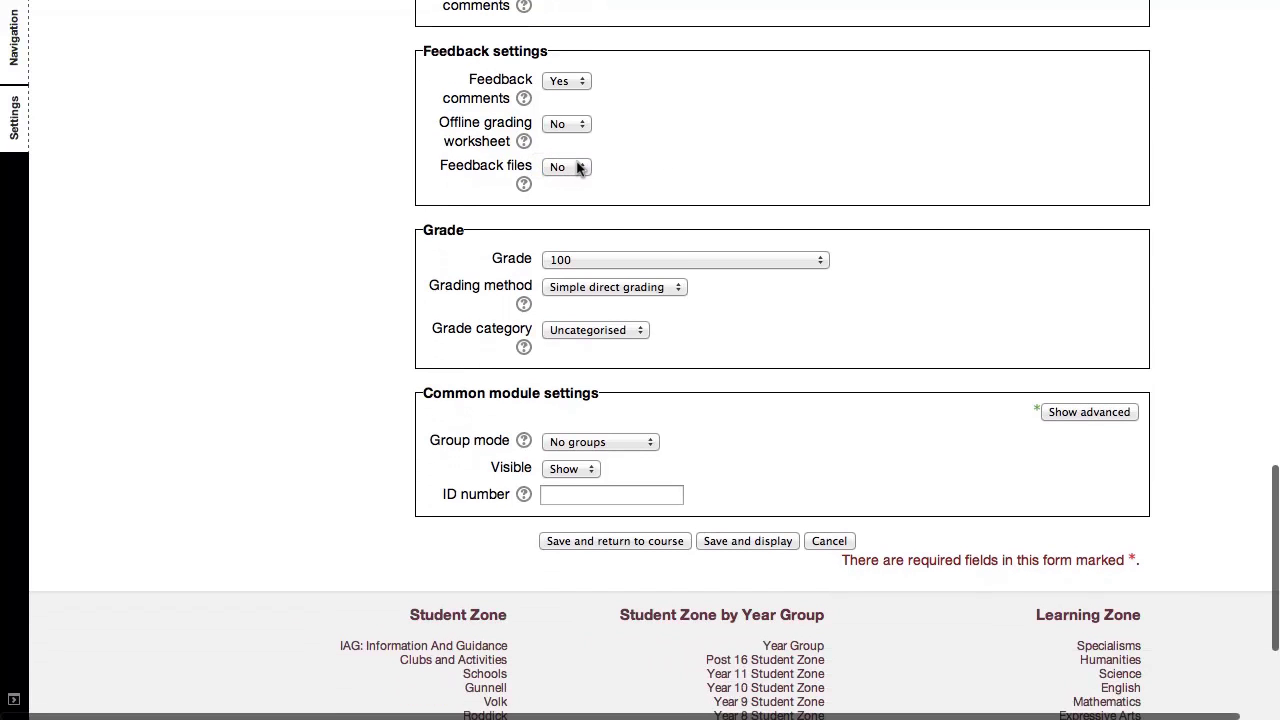
pyautogui.scroll(-3, 685, 172)
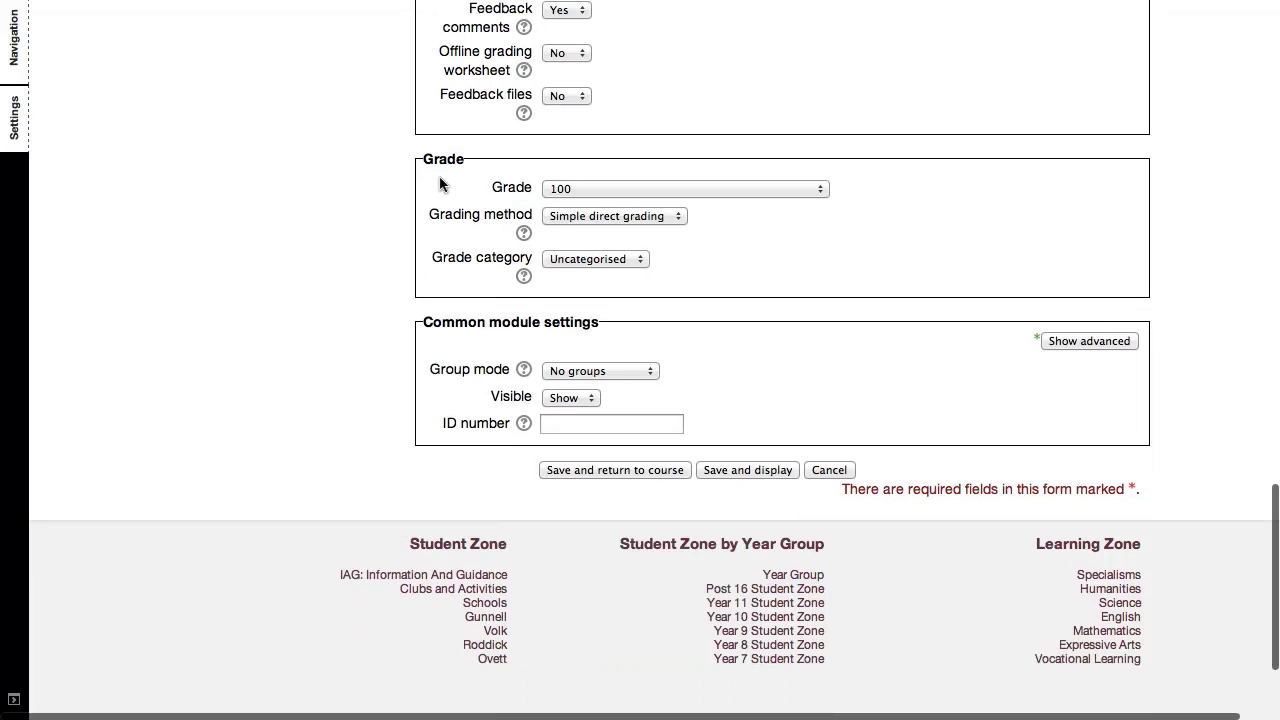
pyautogui.click(569, 184)
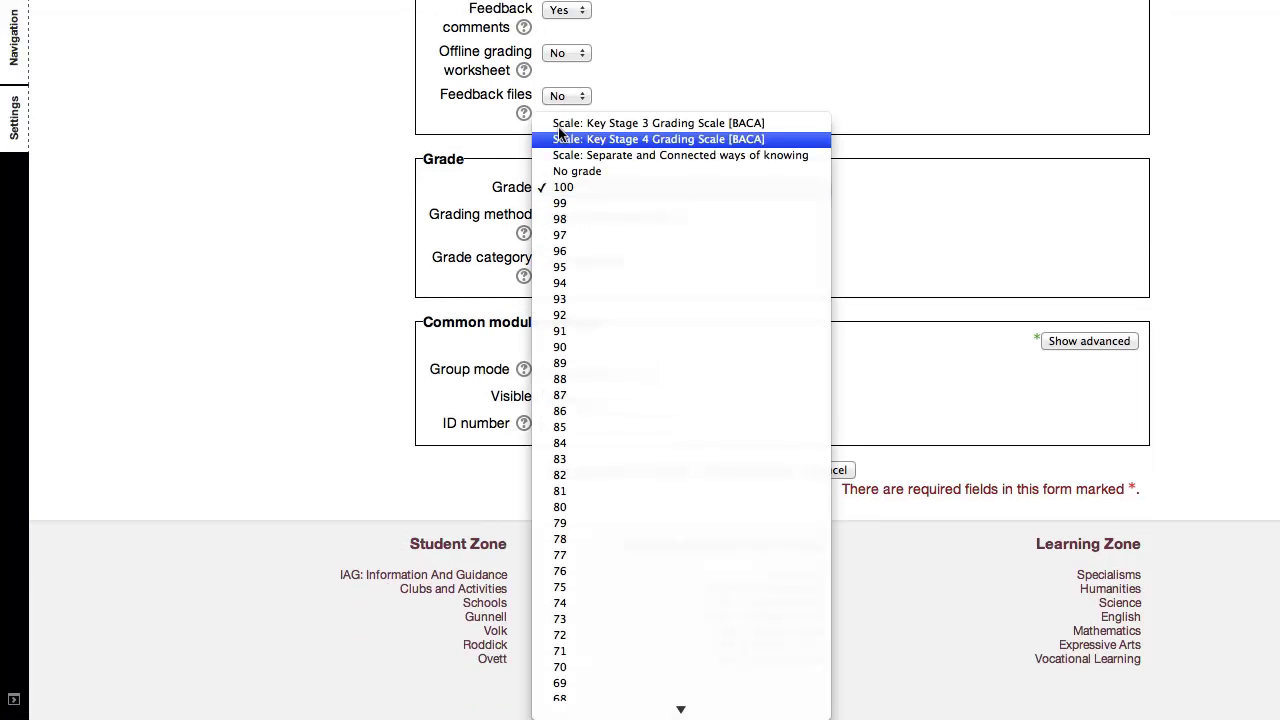
pyautogui.click(341, 157)
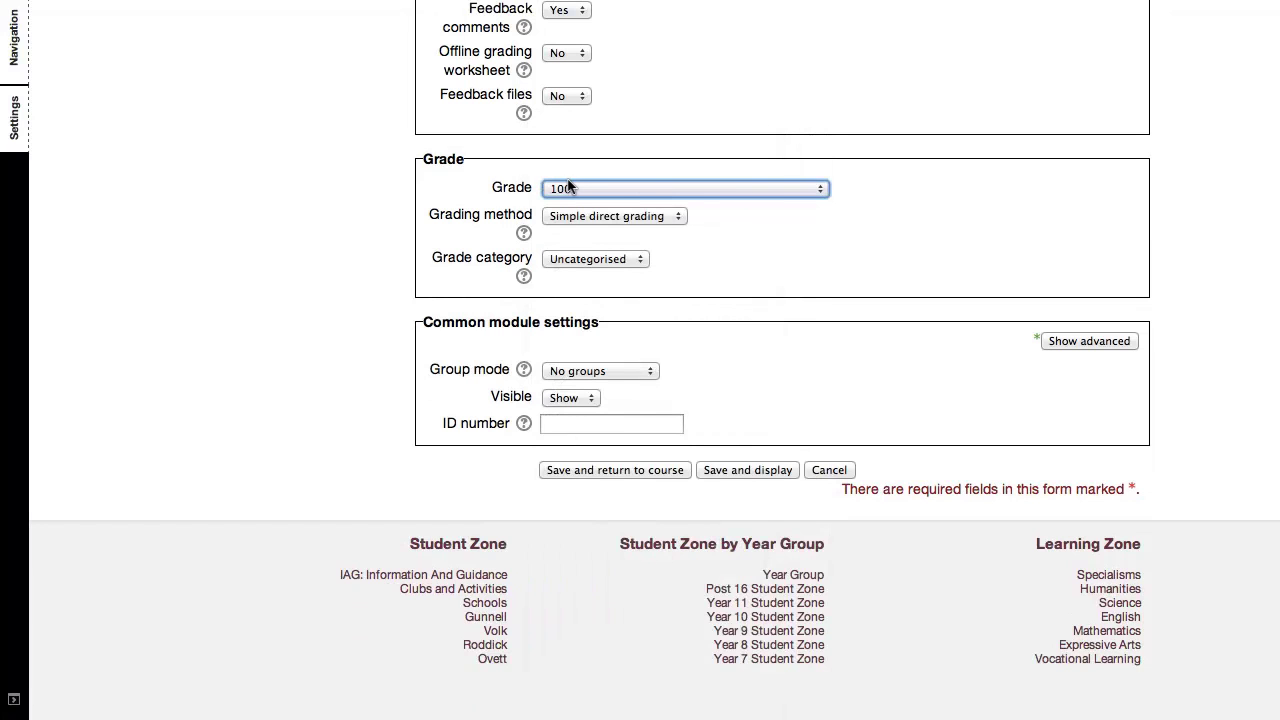
pyautogui.click(612, 215)
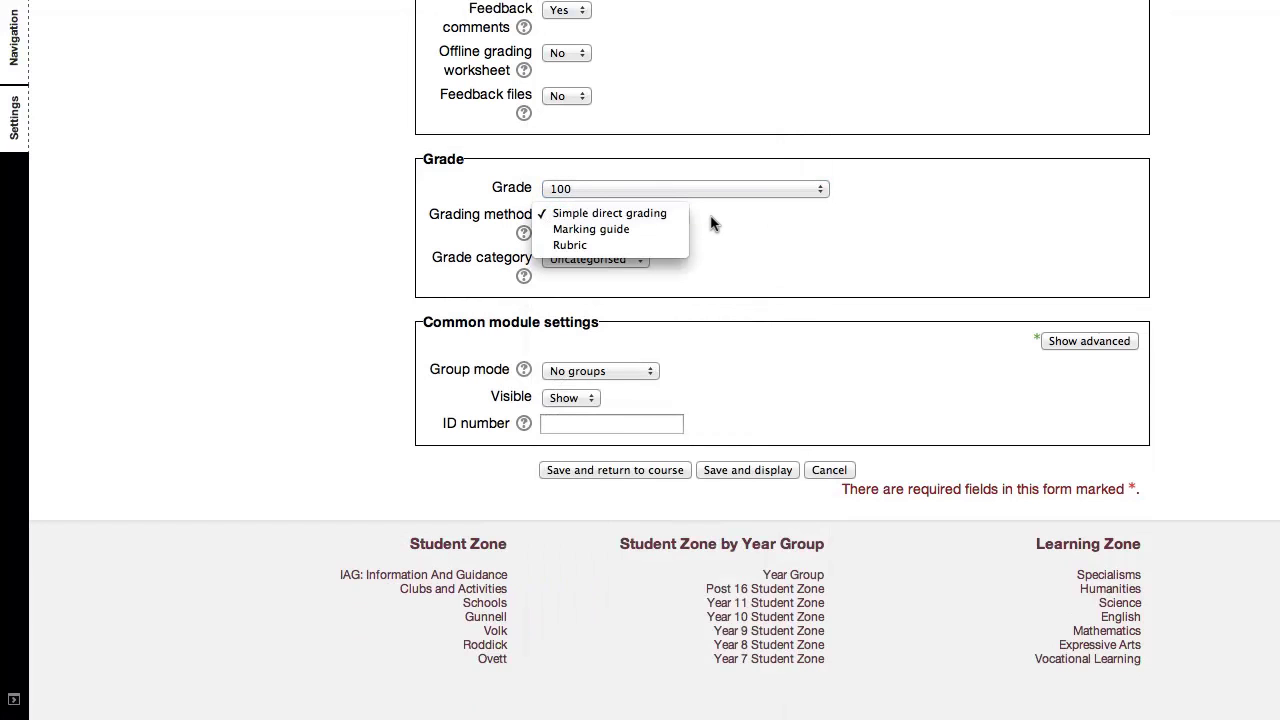
pyautogui.click(712, 222)
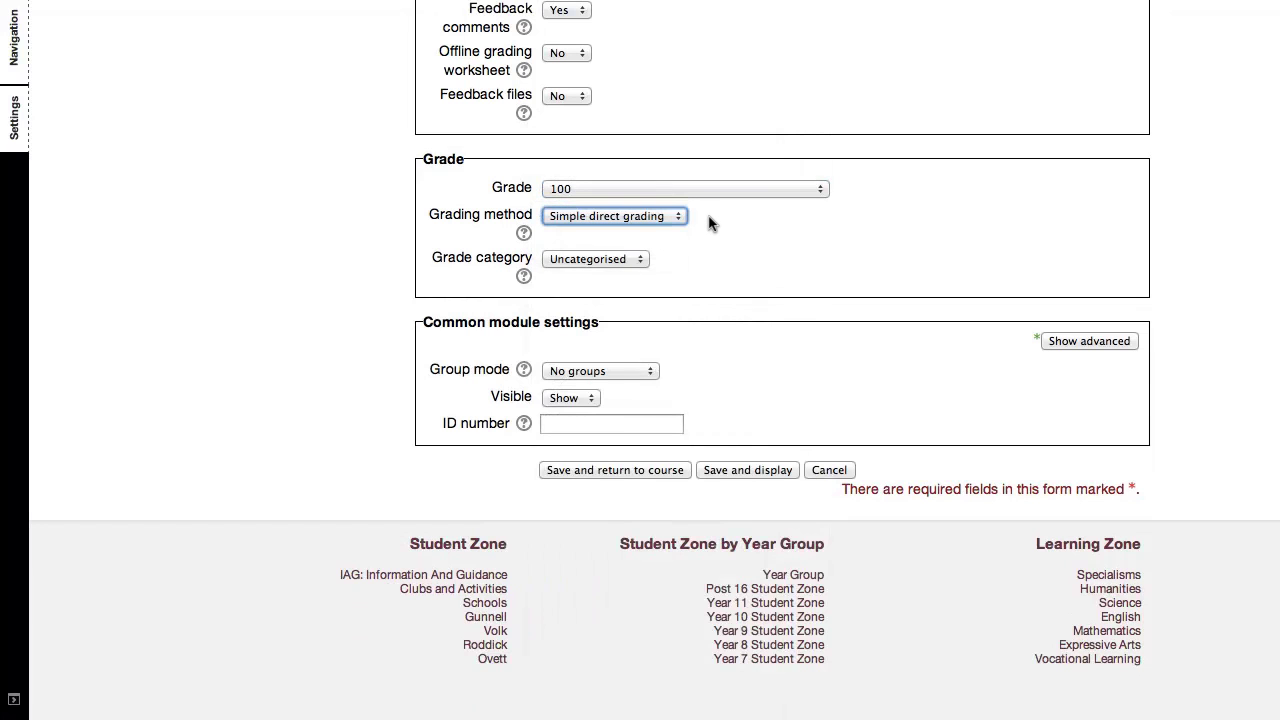
pyautogui.click(630, 257)
pyautogui.click(657, 249)
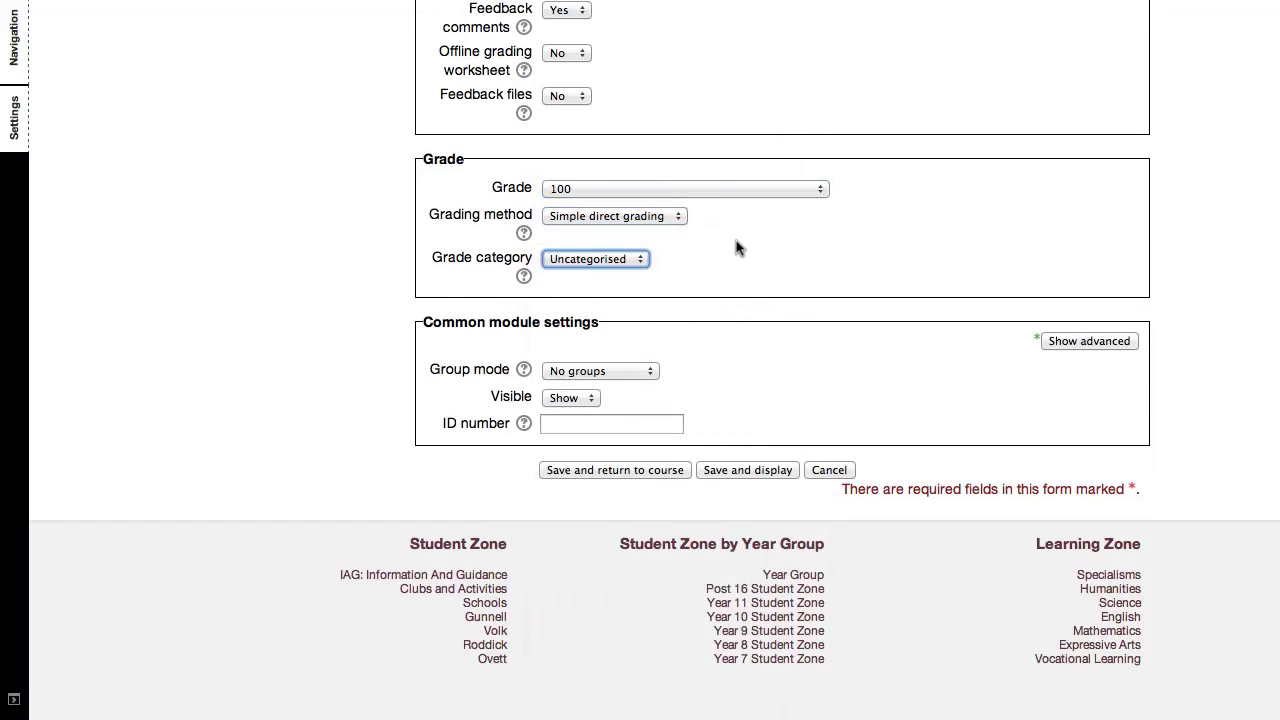
# Show the advanced common module settings, then save the IT Homework assignment and display it.
pyautogui.scroll(-2, 697, 228)
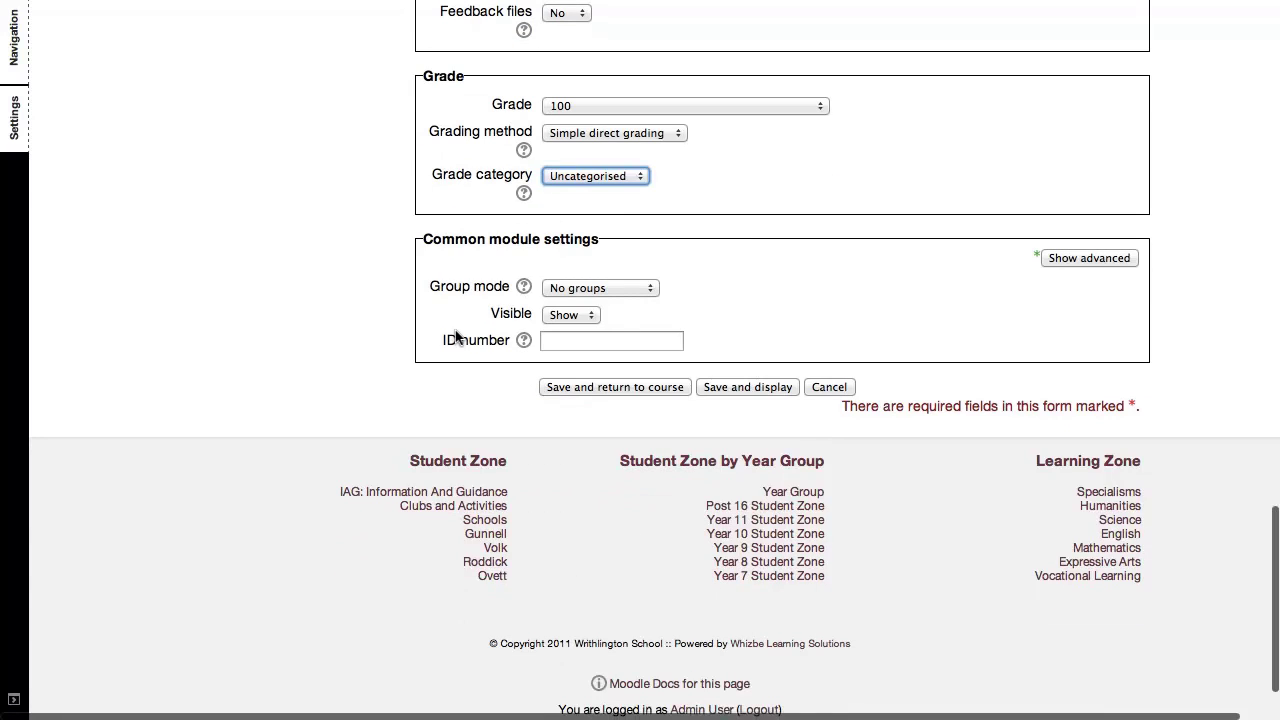
pyautogui.scroll(6, 455, 337)
pyautogui.scroll(-5, 550, 335)
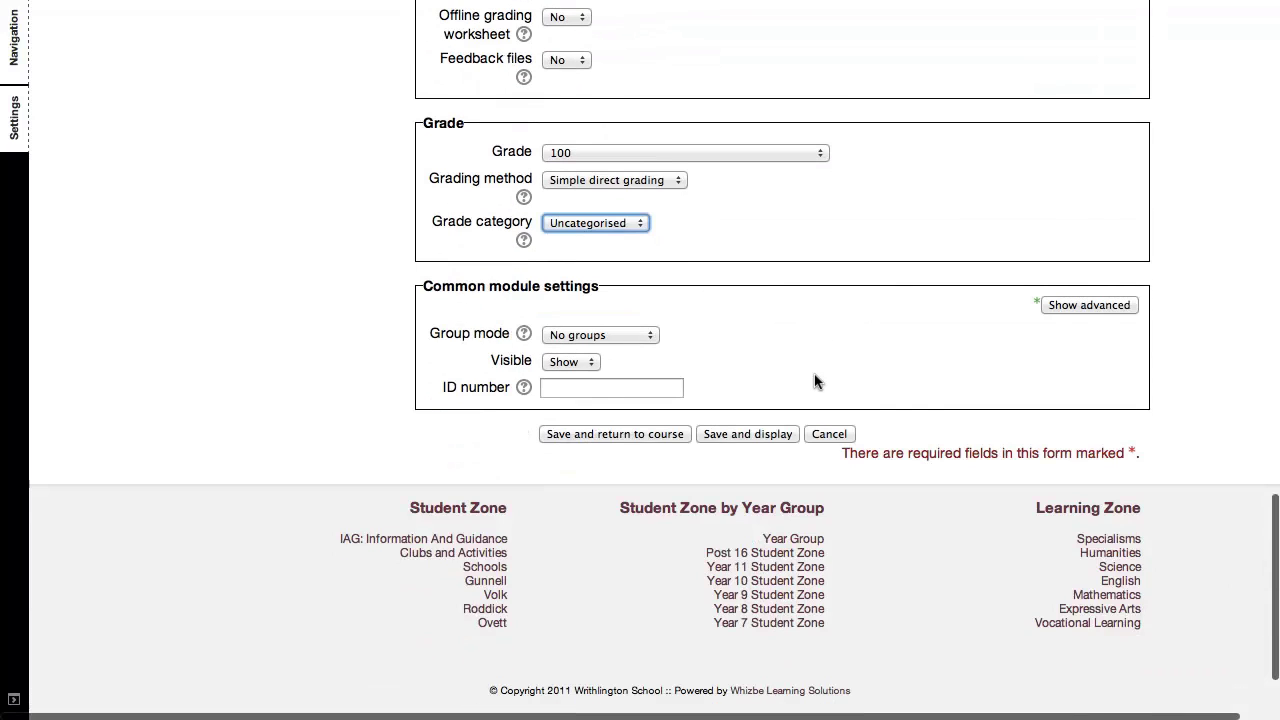
pyautogui.click(1075, 305)
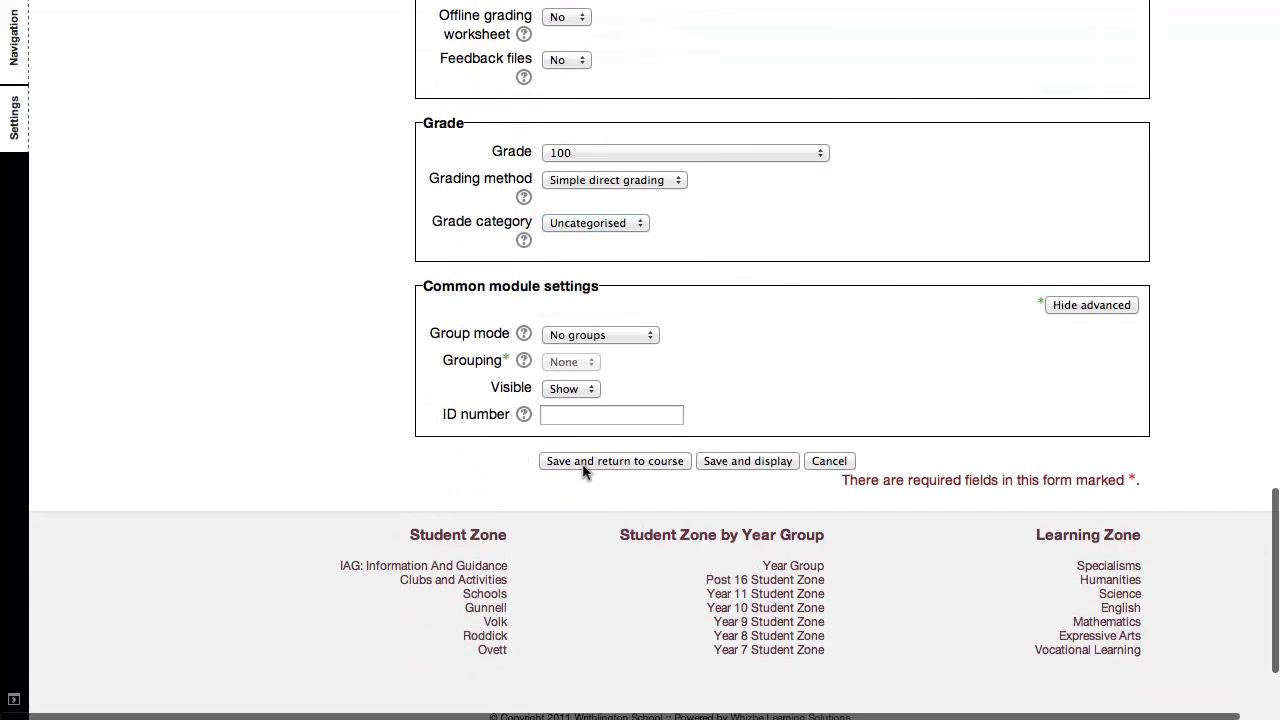
pyautogui.scroll(-2, 592, 460)
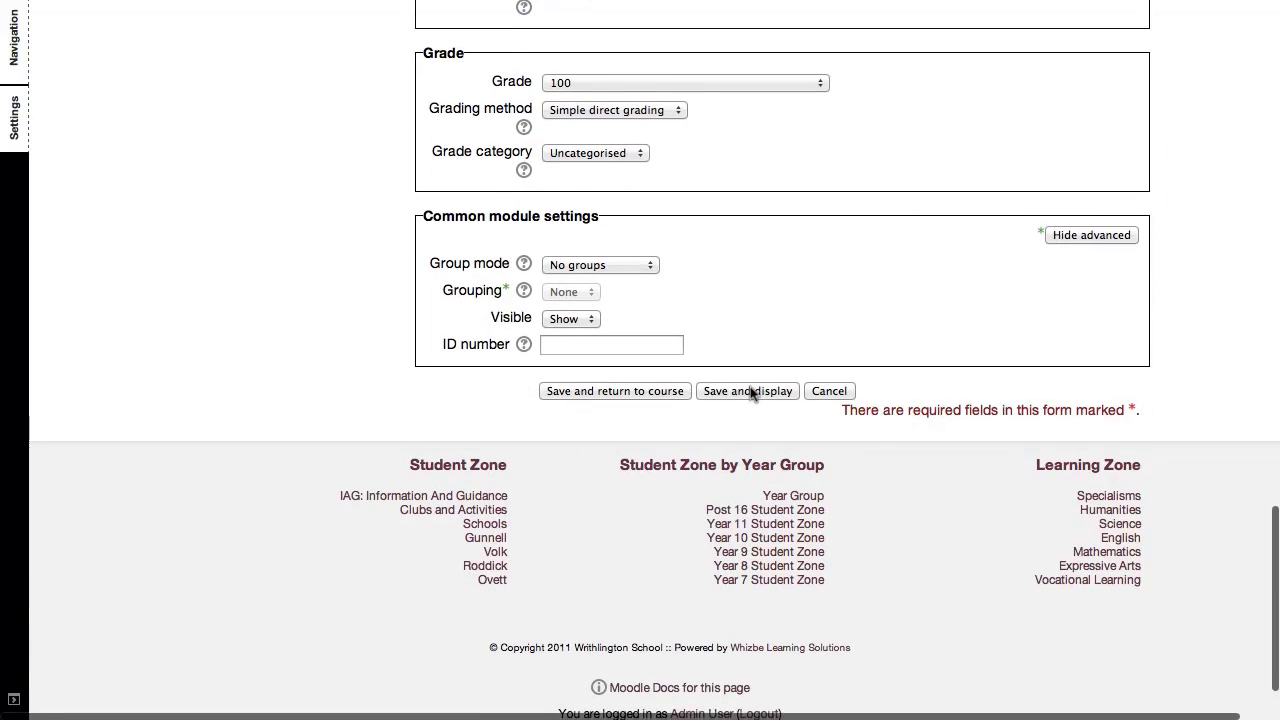
pyautogui.click(746, 390)
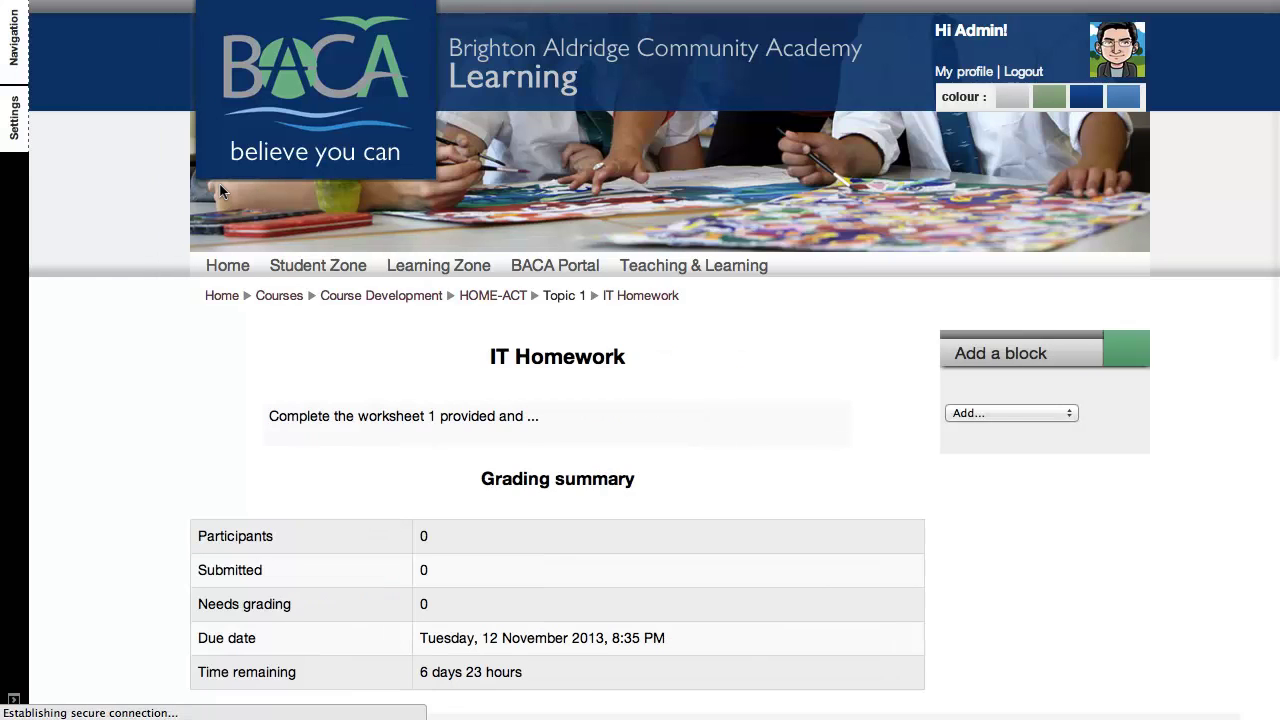
# Review the IT Homework page with its description, grading summary and submission status.
pyautogui.scroll(-3, 410, 259)
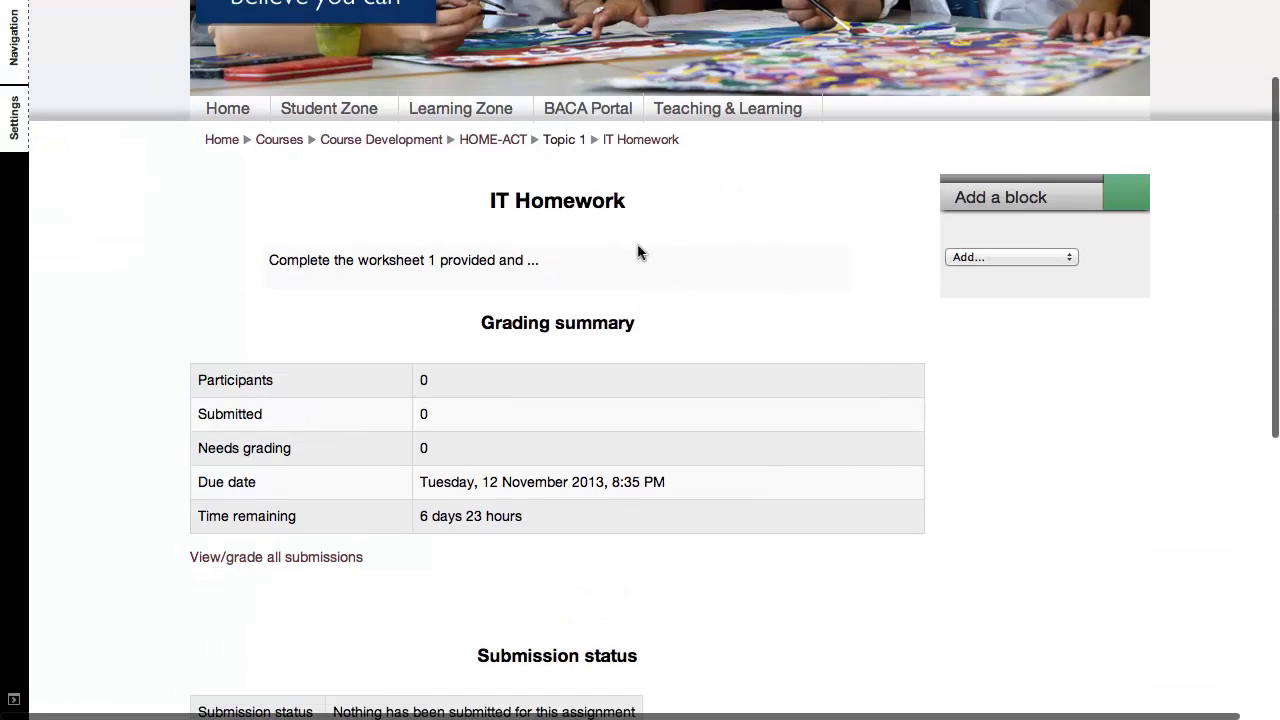
pyautogui.scroll(-2, 594, 259)
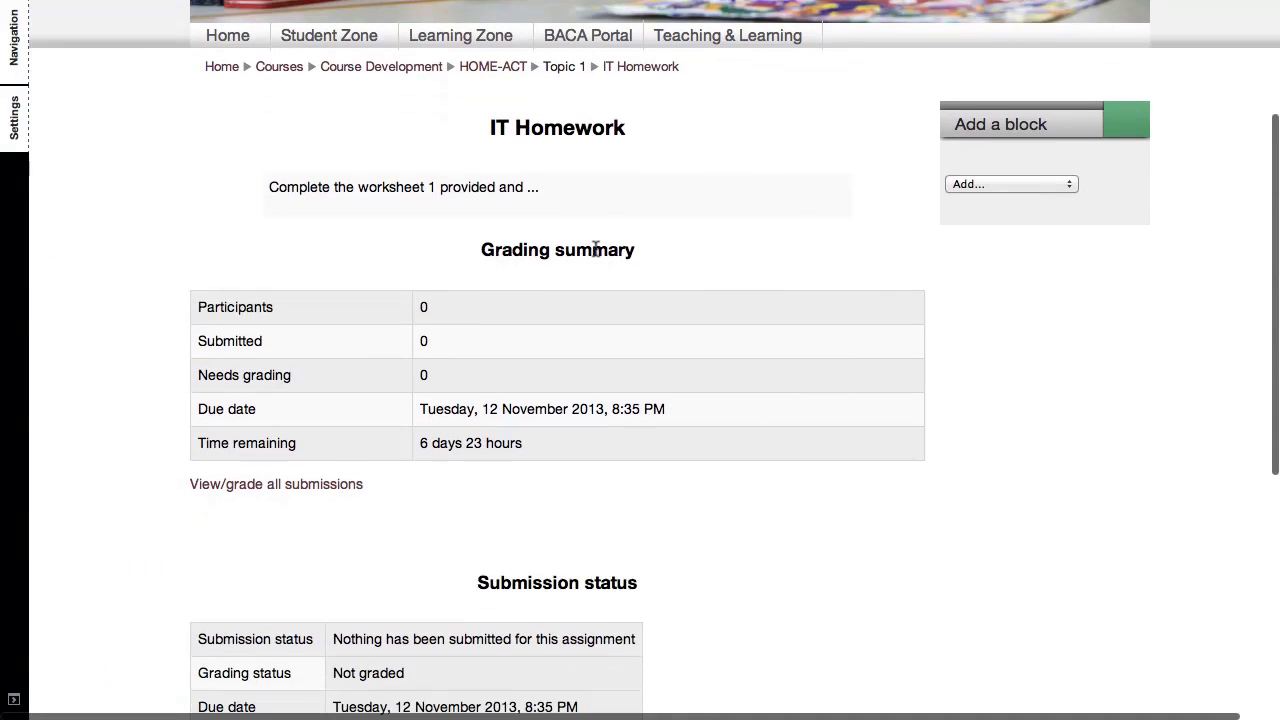
pyautogui.scroll(-2, 513, 211)
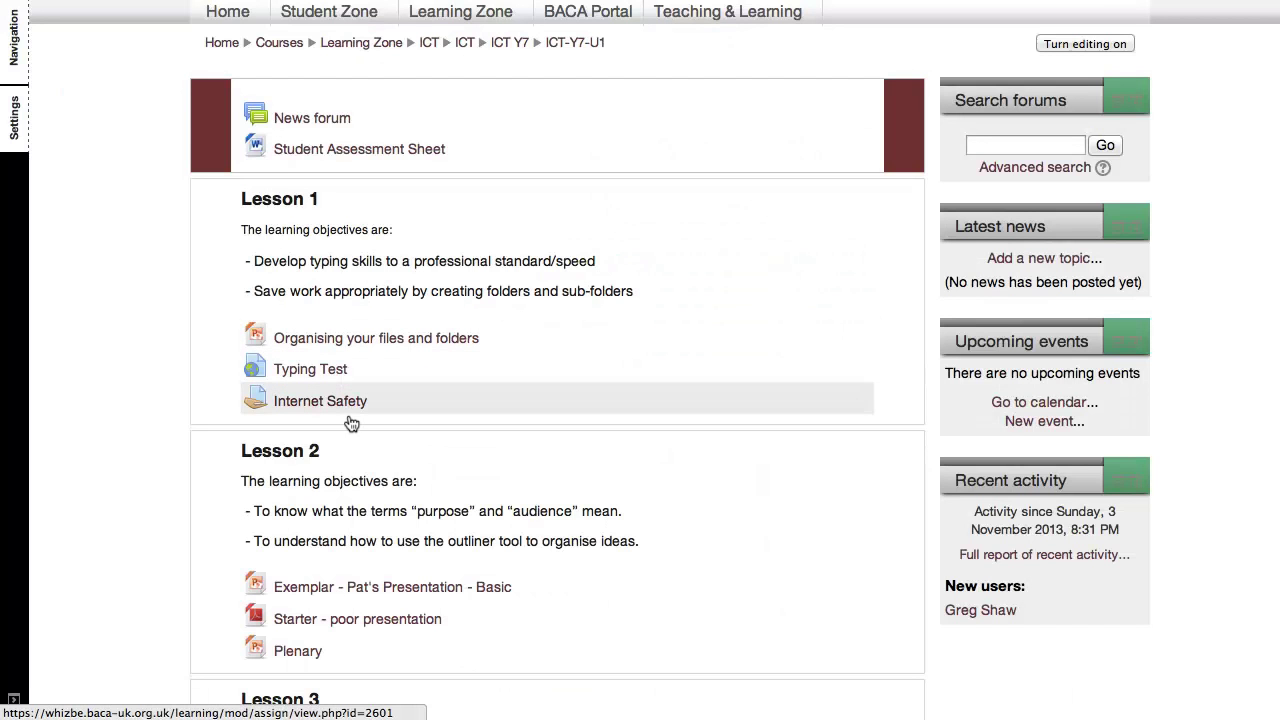
# Open the Internet Safety assignment in Lesson 1 of ICT-Y7-U1 and read its poster requirements and extra tasks.
pyautogui.click(343, 405)
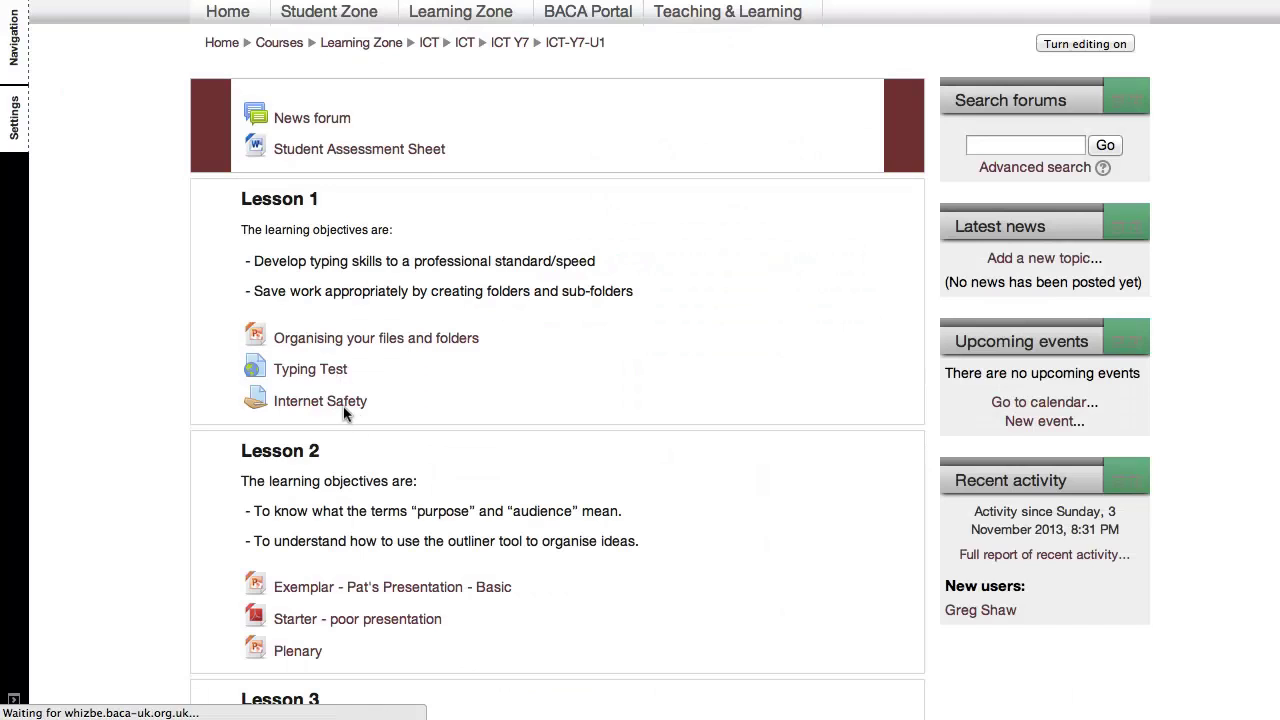
pyautogui.scroll(-3, 494, 384)
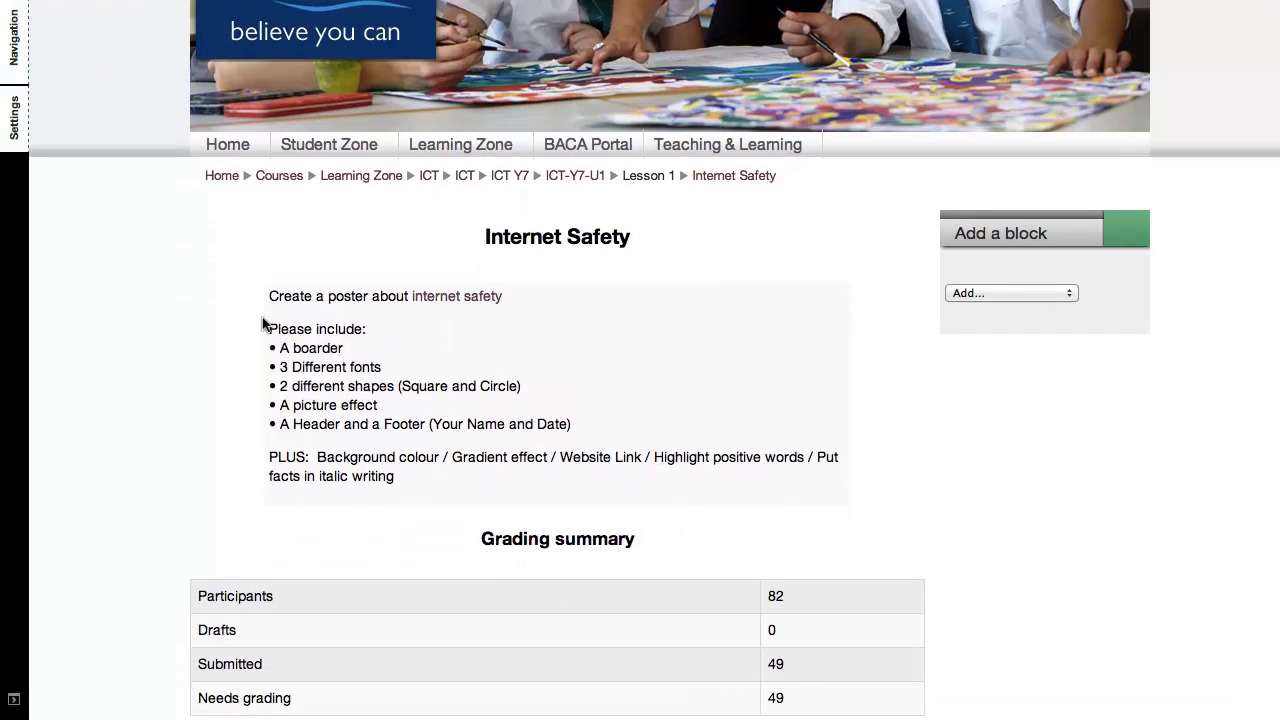
pyautogui.moveTo(266, 316); pyautogui.dragTo(551, 421)
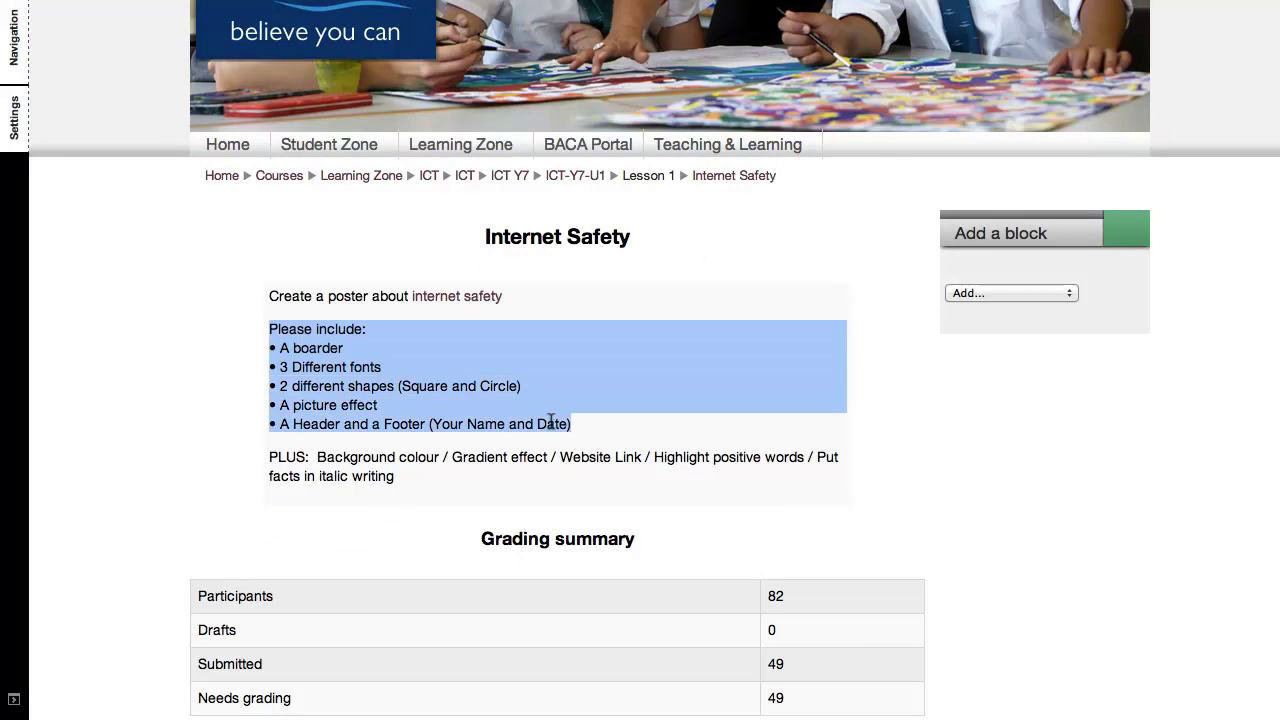
pyautogui.click(520, 452)
pyautogui.moveTo(400, 476); pyautogui.dragTo(285, 450)
# Review the Internet Safety assignment's grading summary and submission status.
pyautogui.scroll(-3, 419, 445)
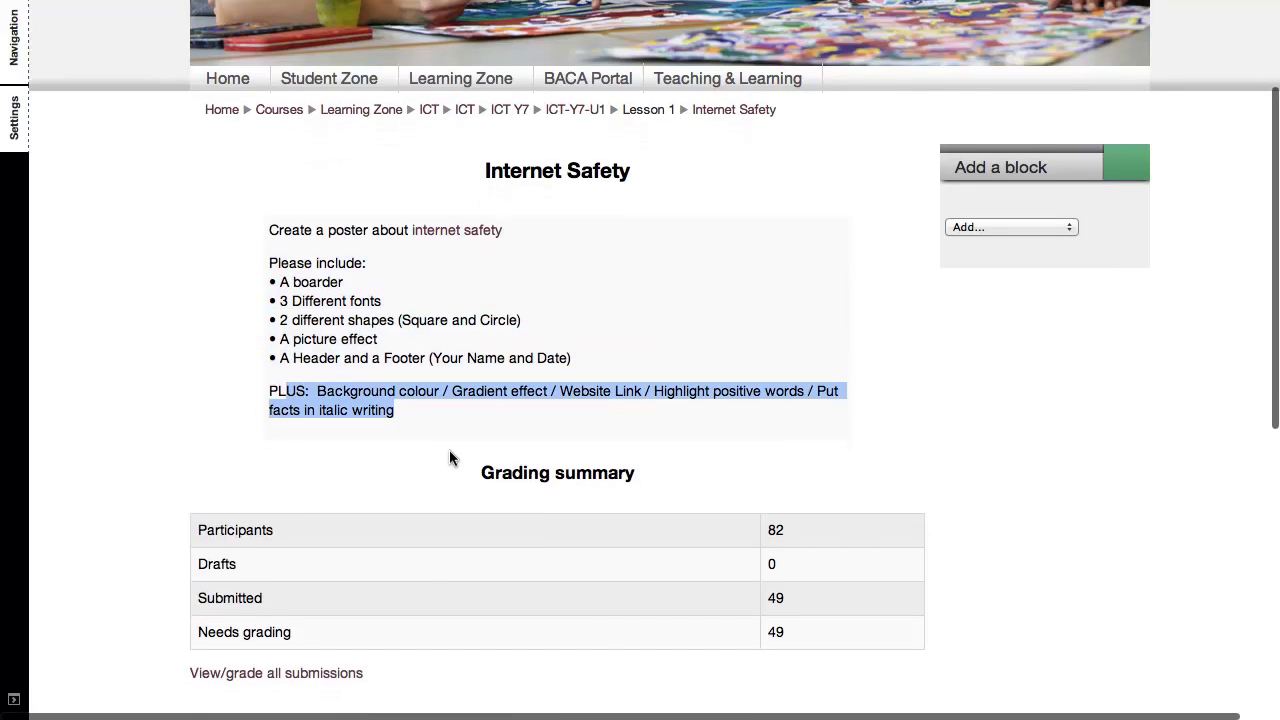
pyautogui.scroll(-4, 452, 454)
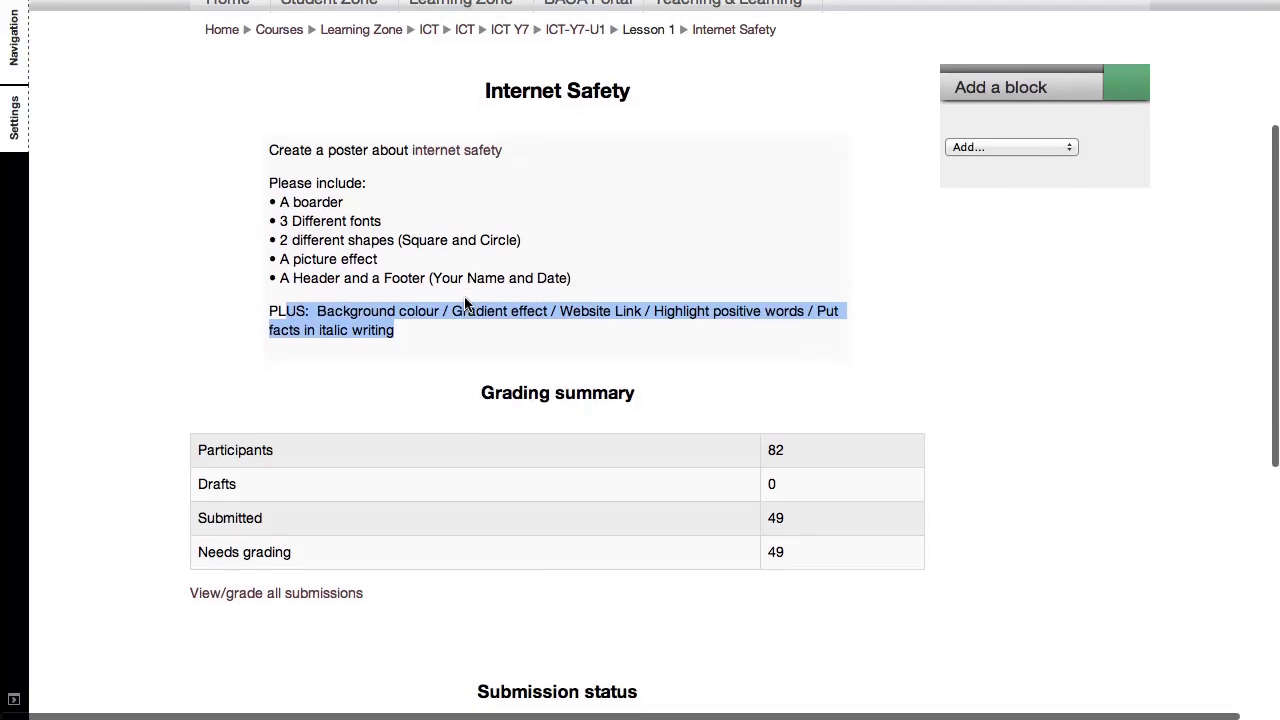
pyautogui.scroll(-3, 520, 320)
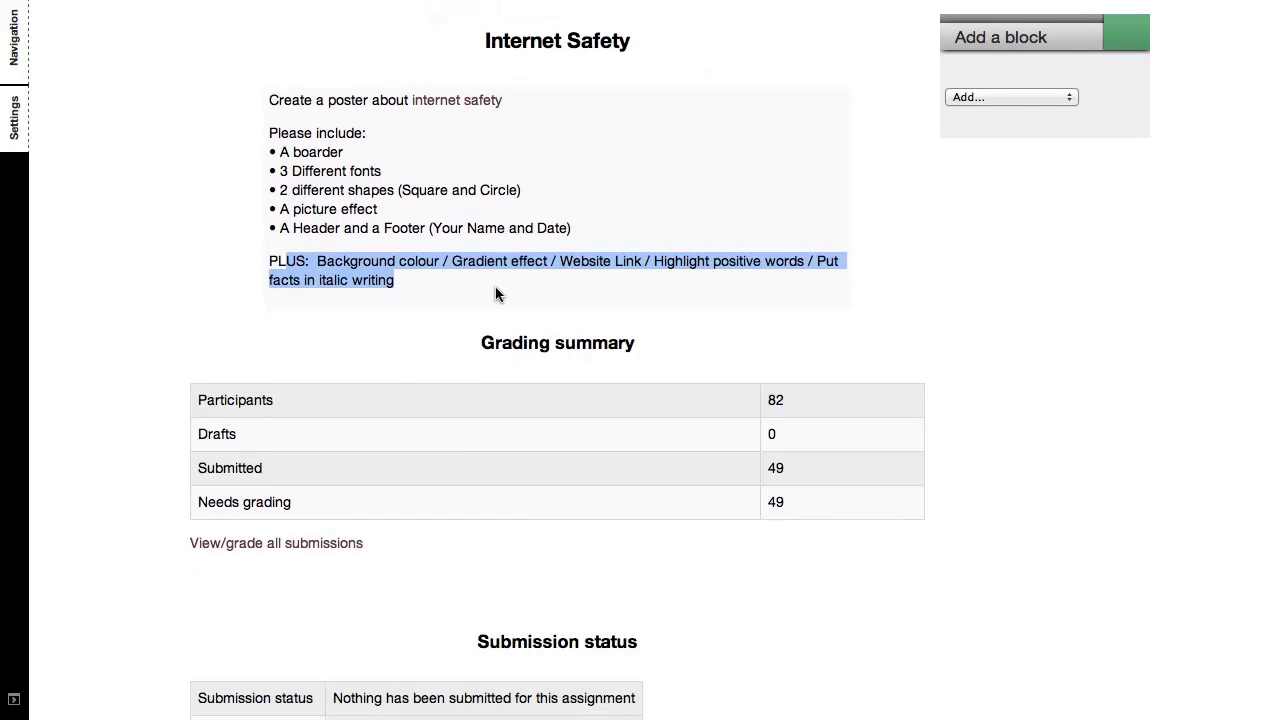
pyautogui.scroll(-2, 374, 443)
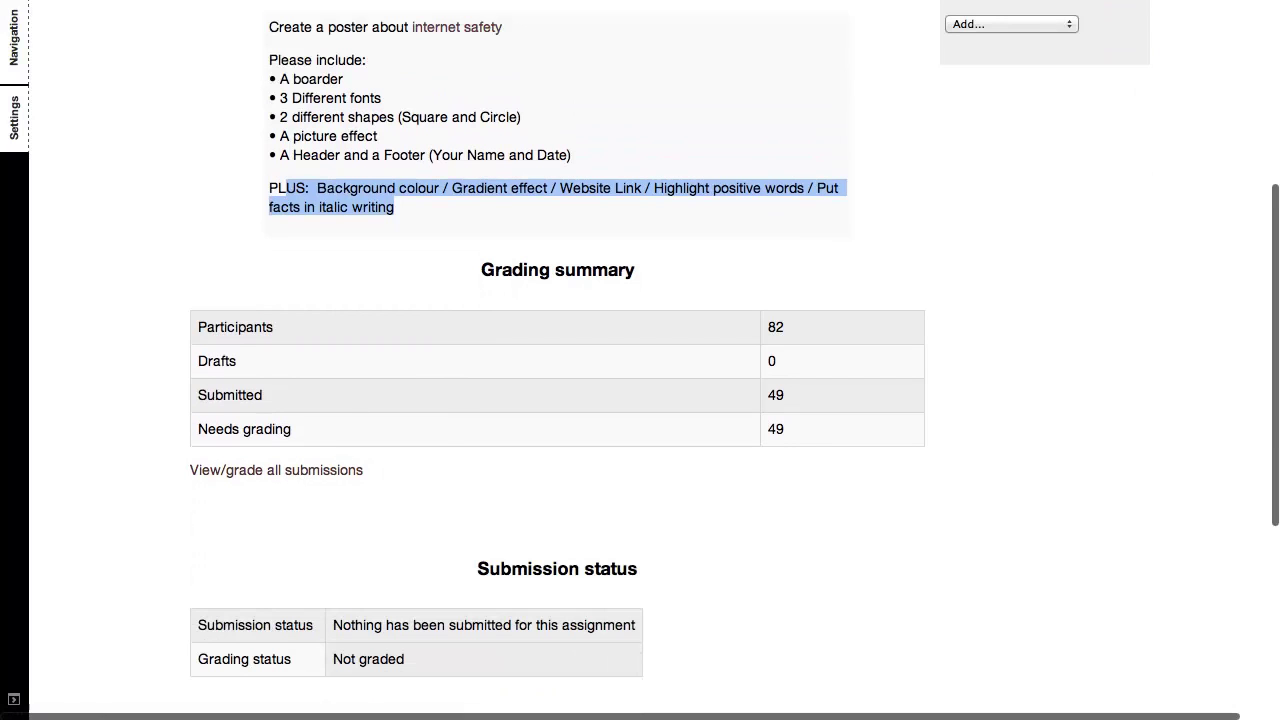
# Open the grading list of all Internet Safety submissions and examine the grade choices for the first submission.
pyautogui.click(541, 1)
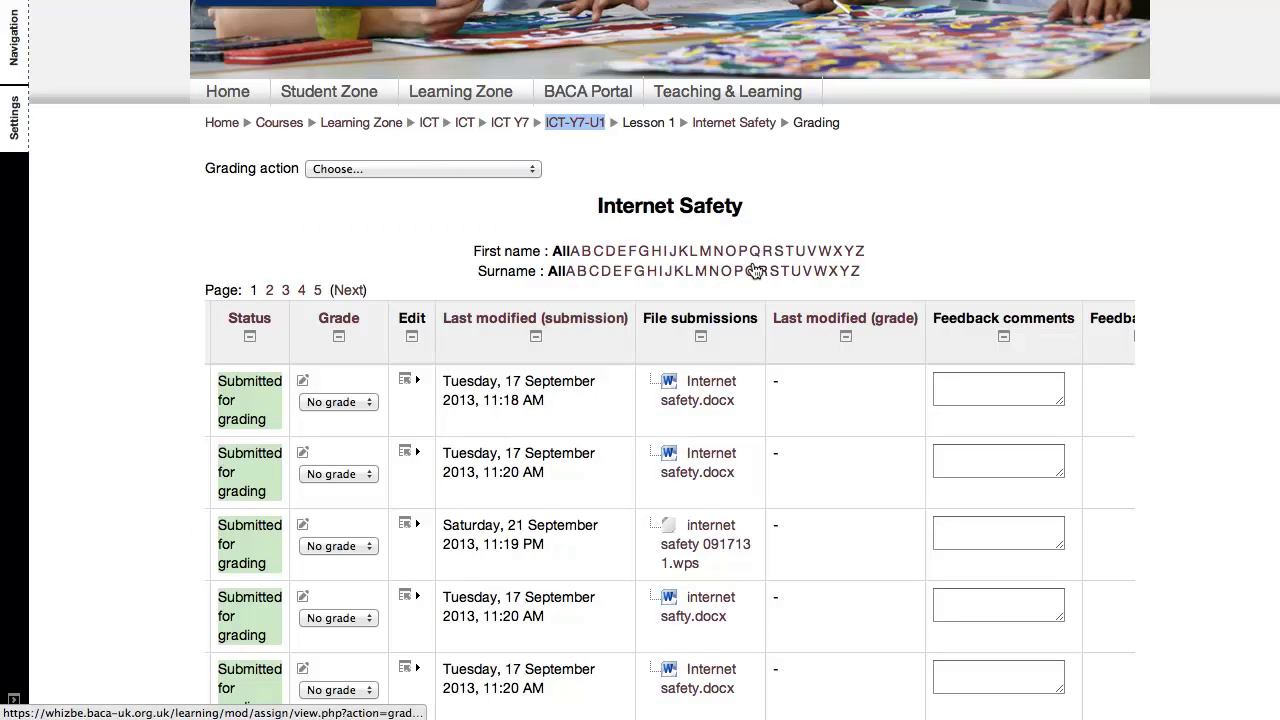
pyautogui.scroll(-3, 760, 264)
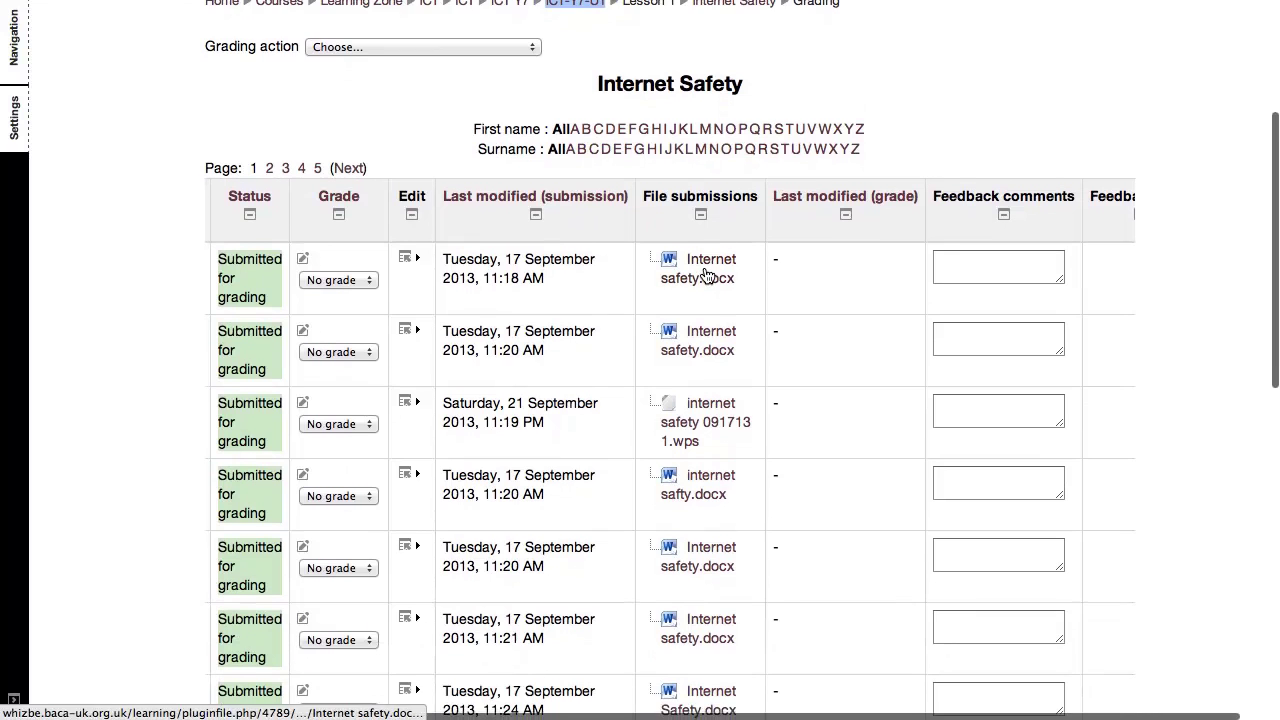
pyautogui.scroll(-2, 994, 277)
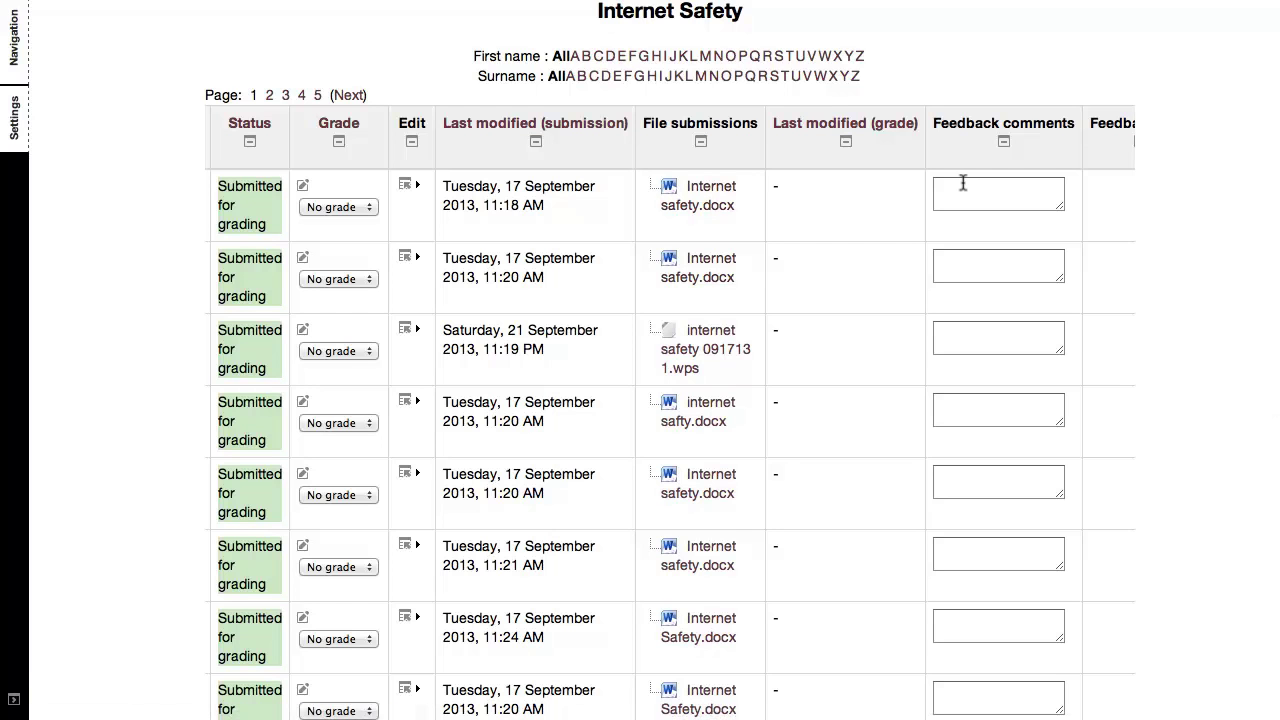
pyautogui.click(368, 207)
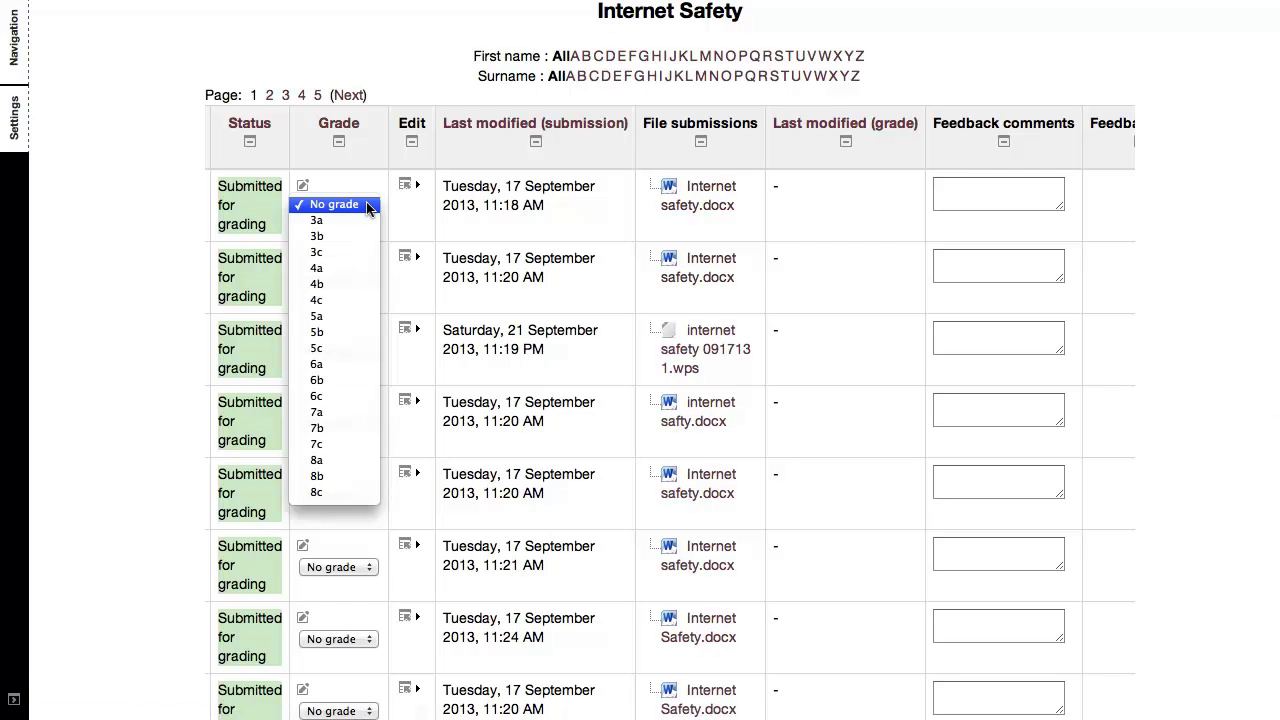
pyautogui.click(1181, 215)
# Look through the Internet Safety submissions list, checking the quick grading fields and the display options below the table.
pyautogui.scroll(-2, 821, 267)
pyautogui.scroll(-10, 821, 267)
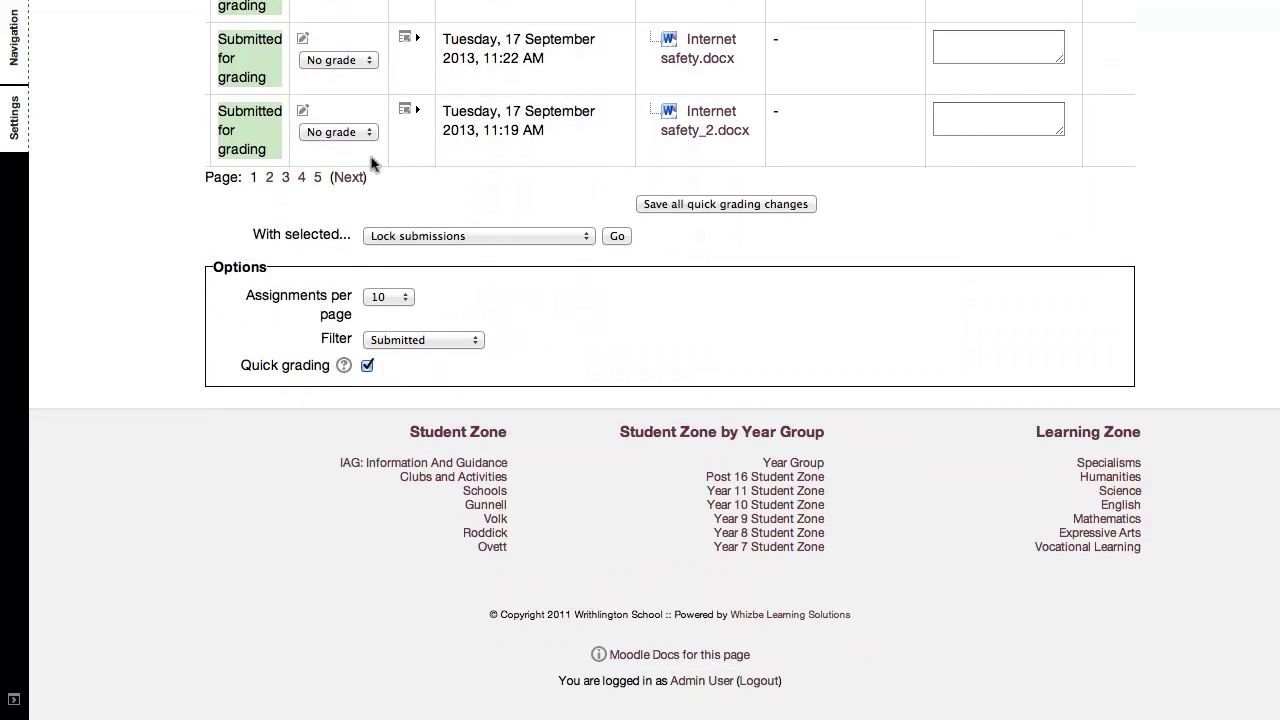
pyautogui.scroll(2, 364, 152)
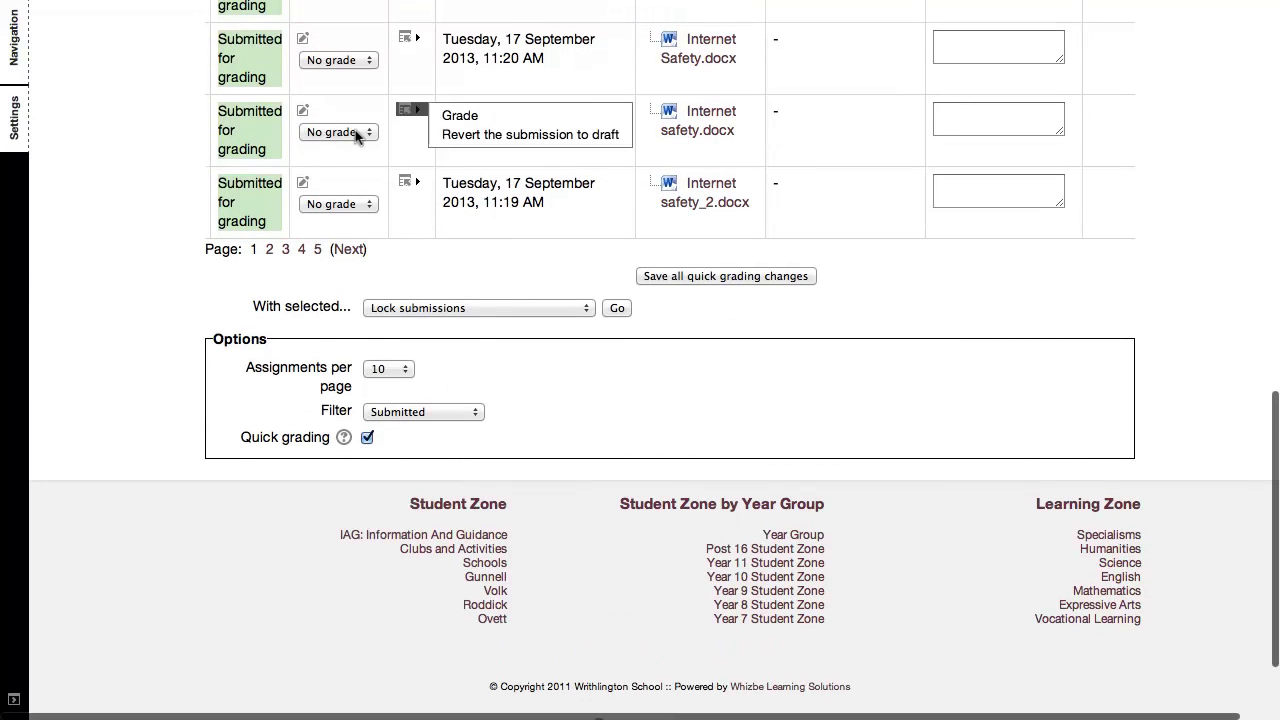
pyautogui.click(355, 131)
pyautogui.click(948, 123)
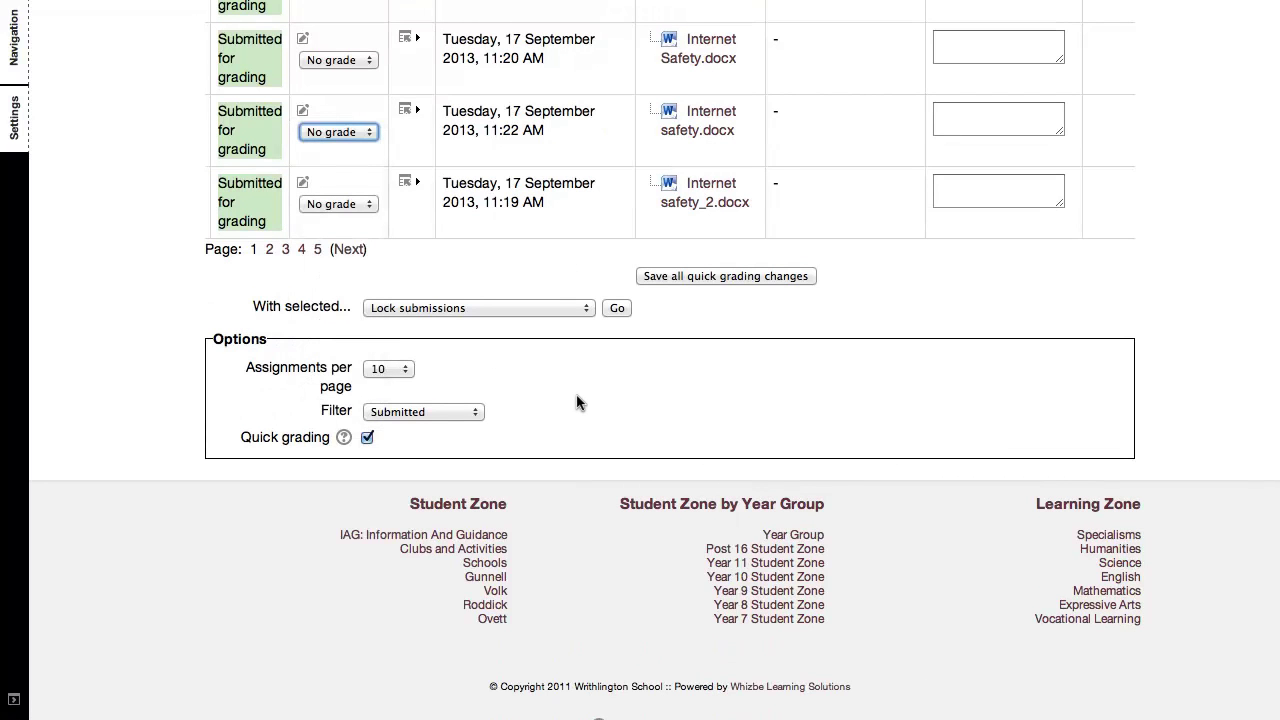
pyautogui.scroll(10, 600, 400)
pyautogui.scroll(-10, 608, 393)
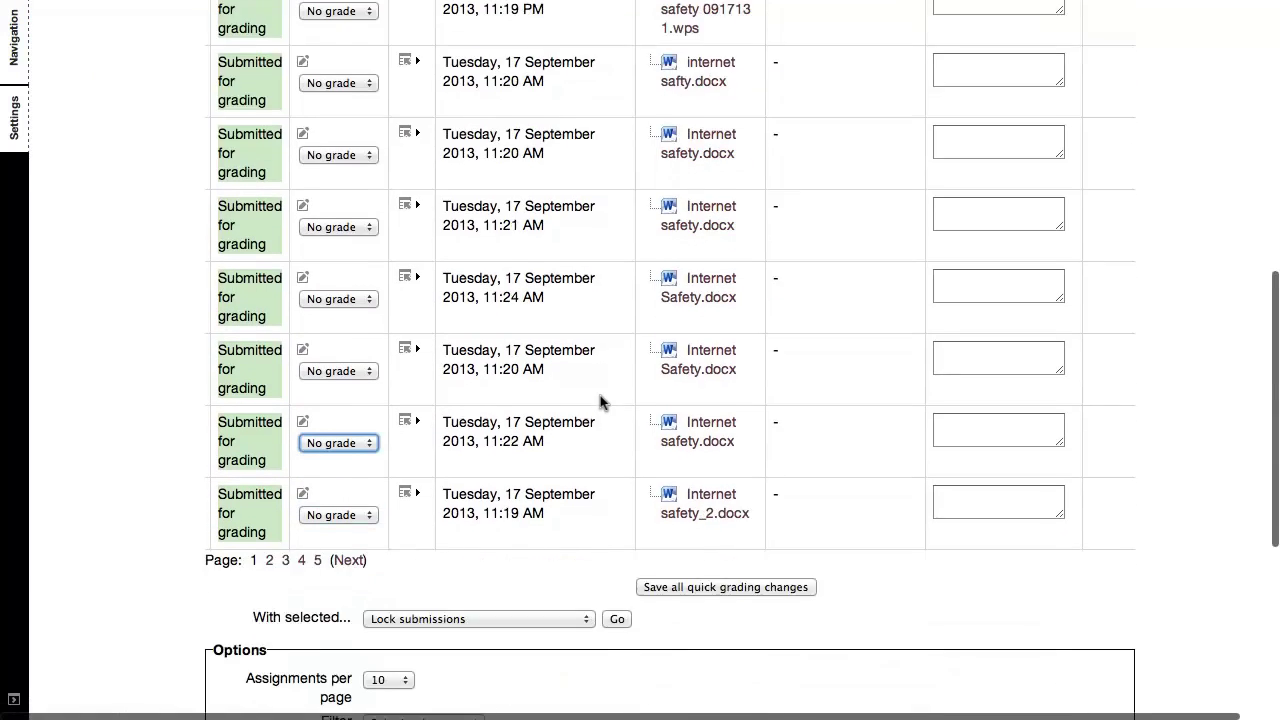
pyautogui.scroll(10, 628, 268)
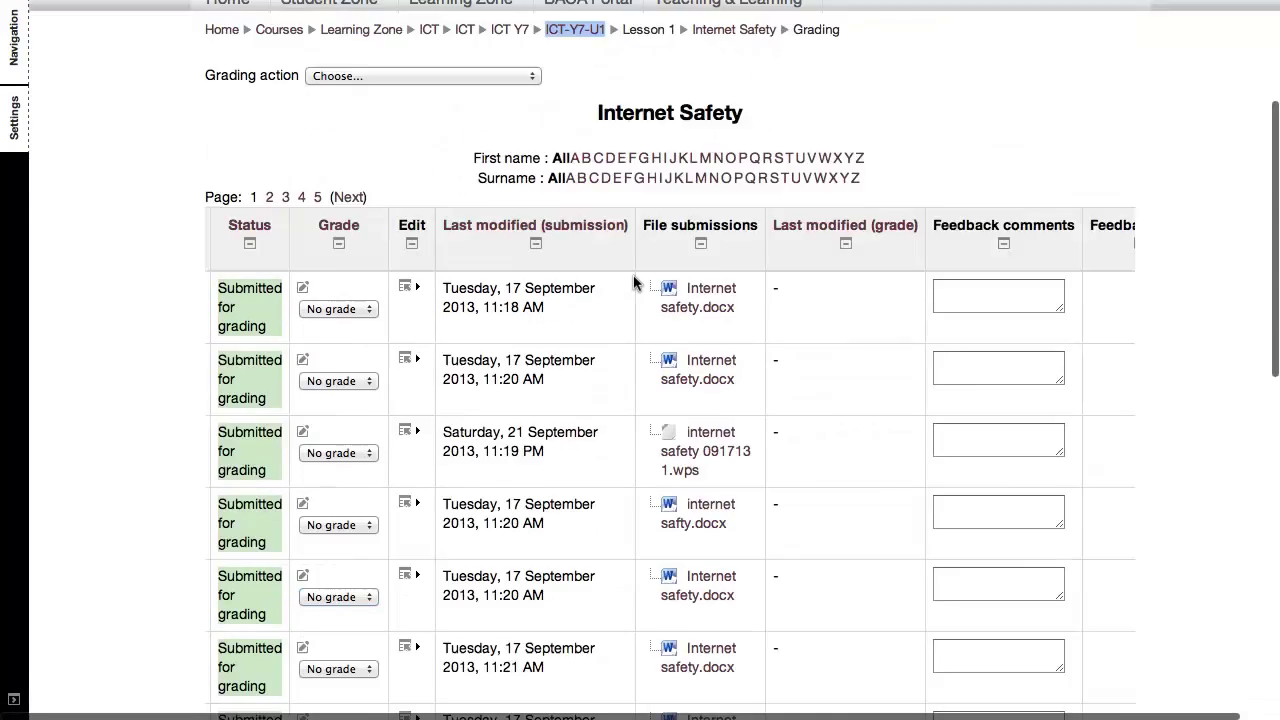